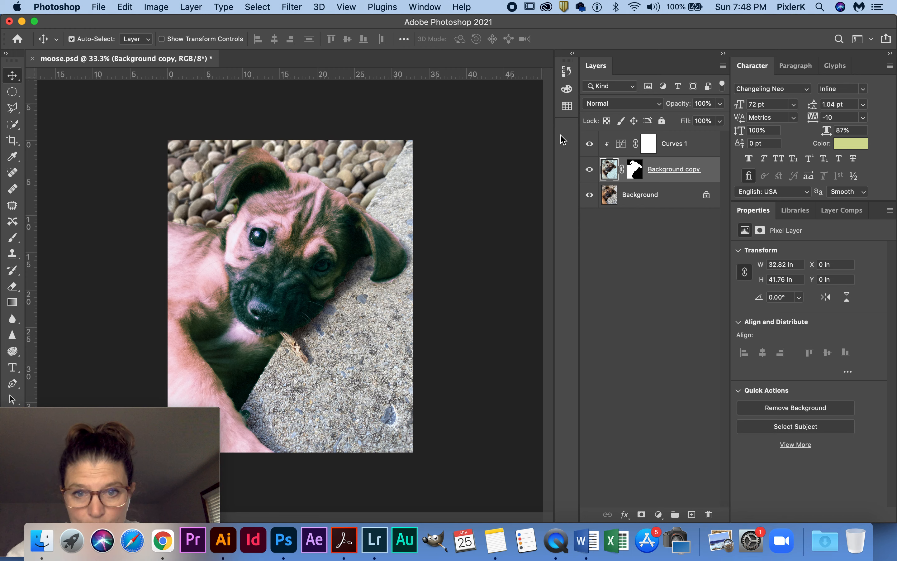
Step: Toggle the Curves 1 adjustment off and on to compare its effect on the masked puppy
{"action": "left_click", "coordinate": [637, 172]}
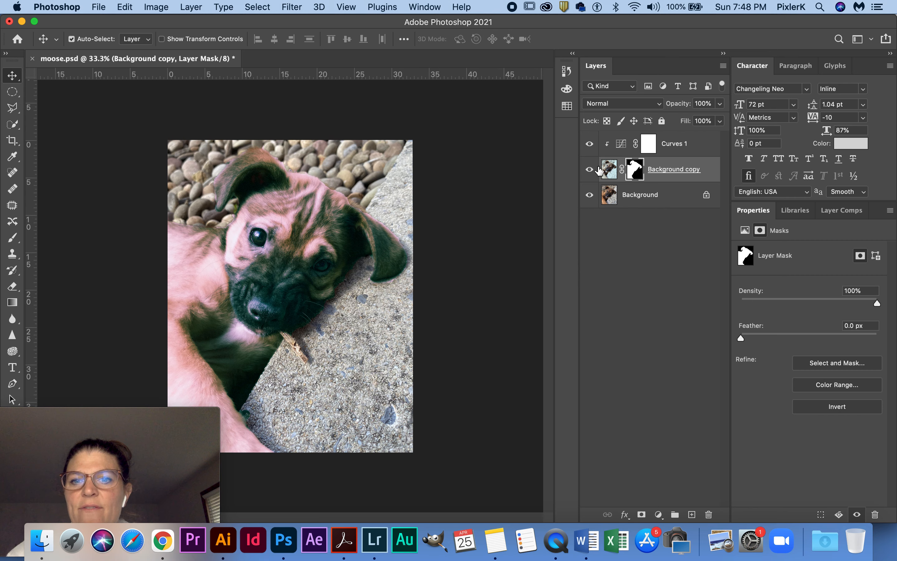
{"action": "left_click", "coordinate": [591, 144]}
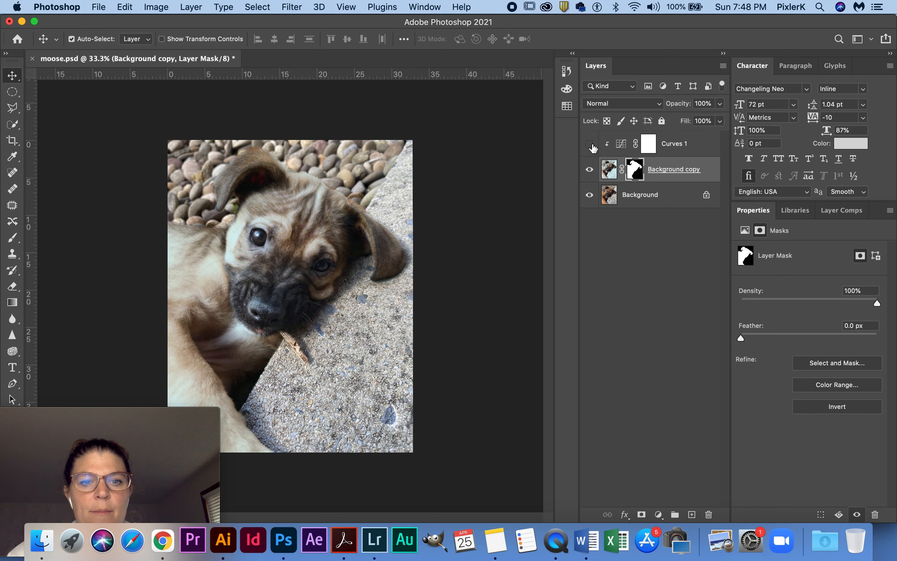
{"action": "left_click", "coordinate": [591, 144]}
{"action": "left_click", "coordinate": [590, 145]}
{"action": "left_click", "coordinate": [591, 144]}
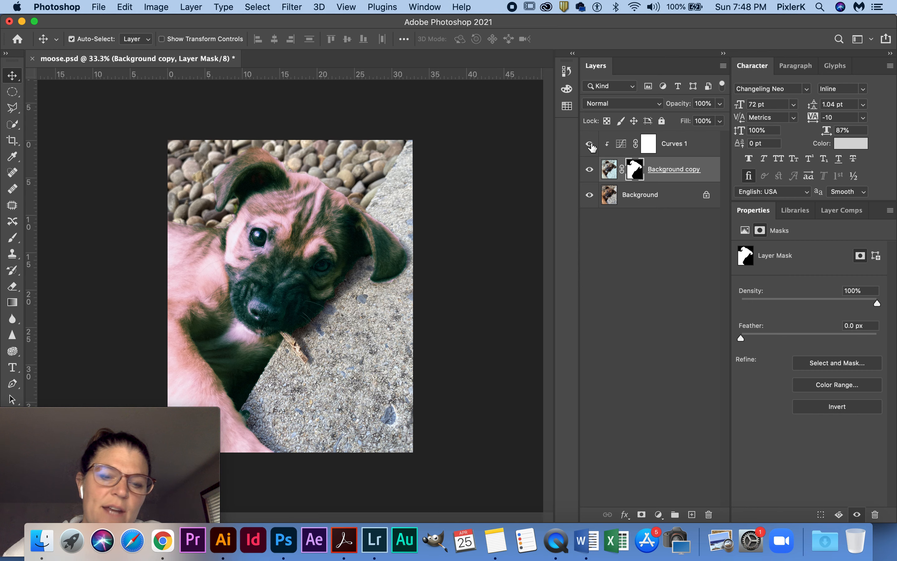
{"action": "left_click", "coordinate": [591, 148]}
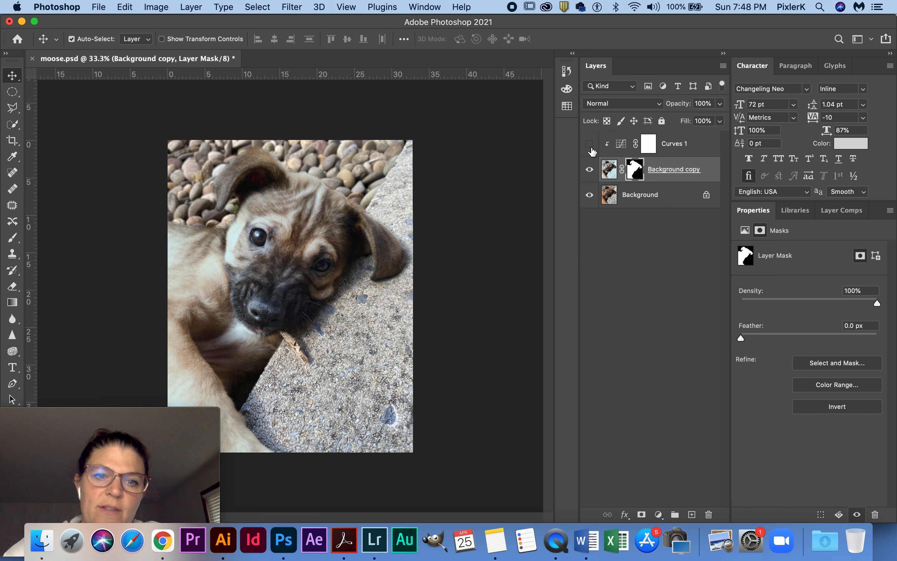
{"action": "left_click", "coordinate": [591, 148]}
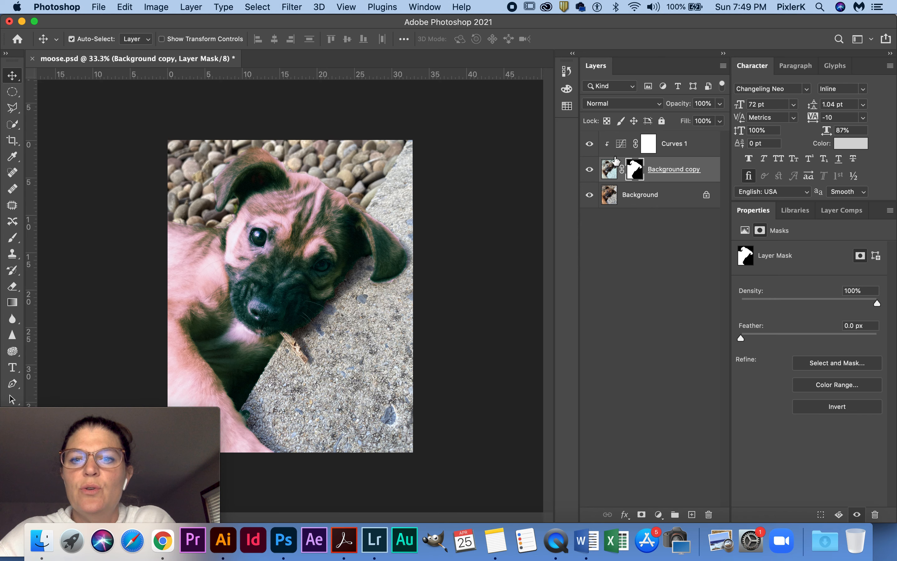
{"action": "left_click", "coordinate": [589, 146]}
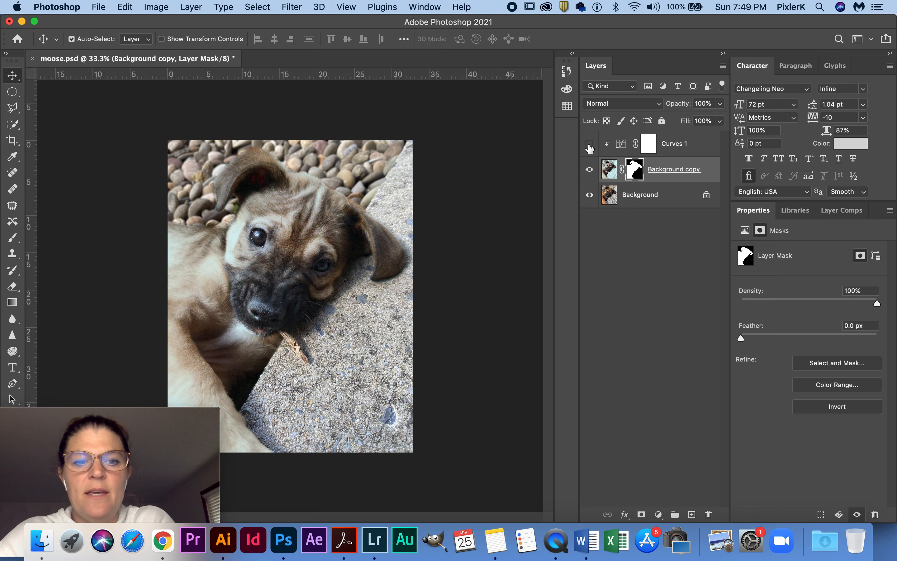
{"action": "left_click", "coordinate": [589, 146]}
{"action": "left_click", "coordinate": [589, 146]}
{"action": "left_click", "coordinate": [589, 145]}
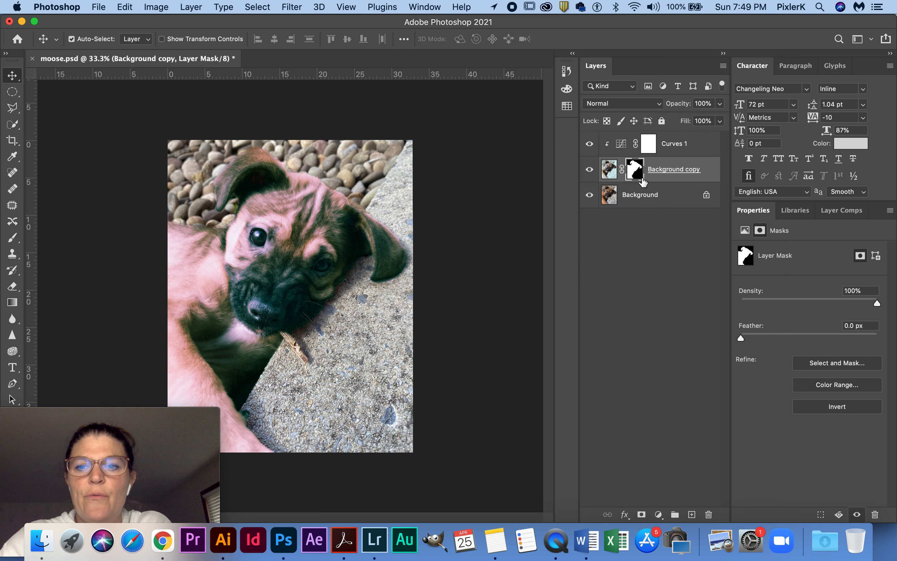
Step: Make the Background copy layer's mask active instead of its image and choose the Brush tool
{"action": "left_click", "coordinate": [609, 174]}
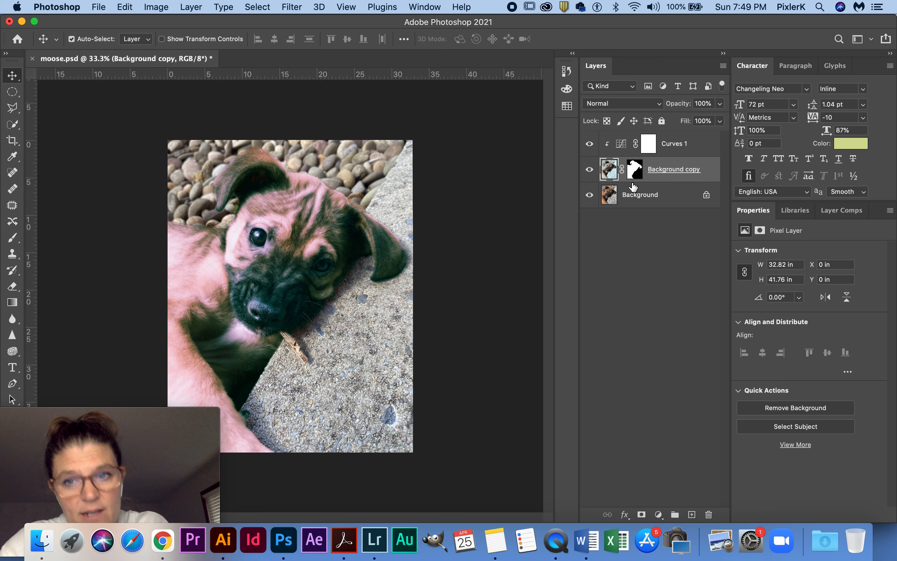
{"action": "left_click", "coordinate": [634, 173]}
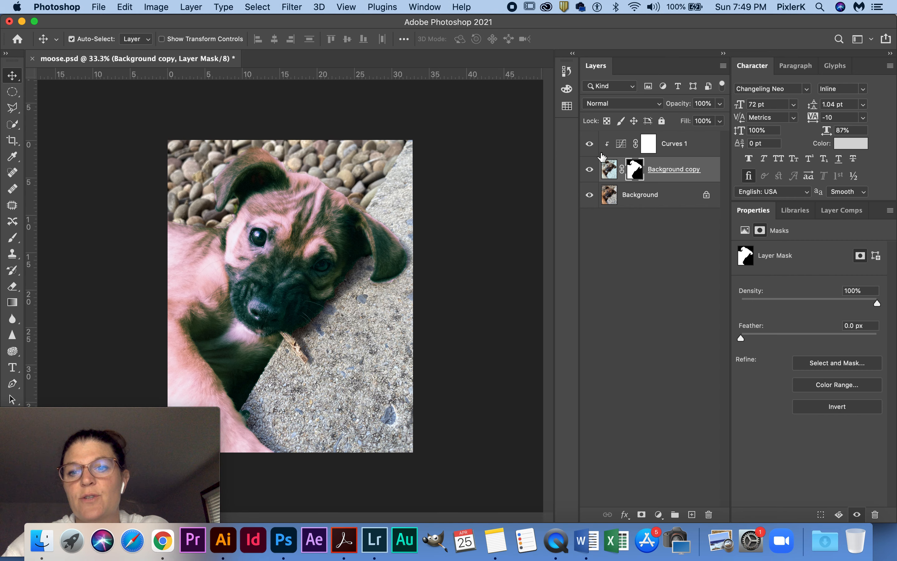
{"action": "left_click", "coordinate": [609, 169]}
{"action": "left_click", "coordinate": [633, 175]}
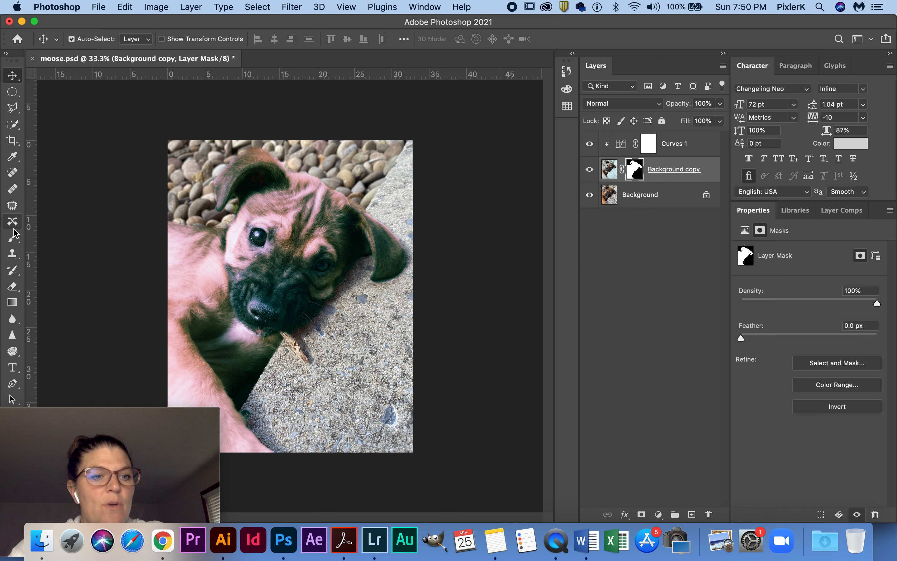
{"action": "mouse_move", "coordinate": [85, 431]}
{"action": "left_click_drag", "start_coordinate": [84, 431], "coordinate": [766, 417]}
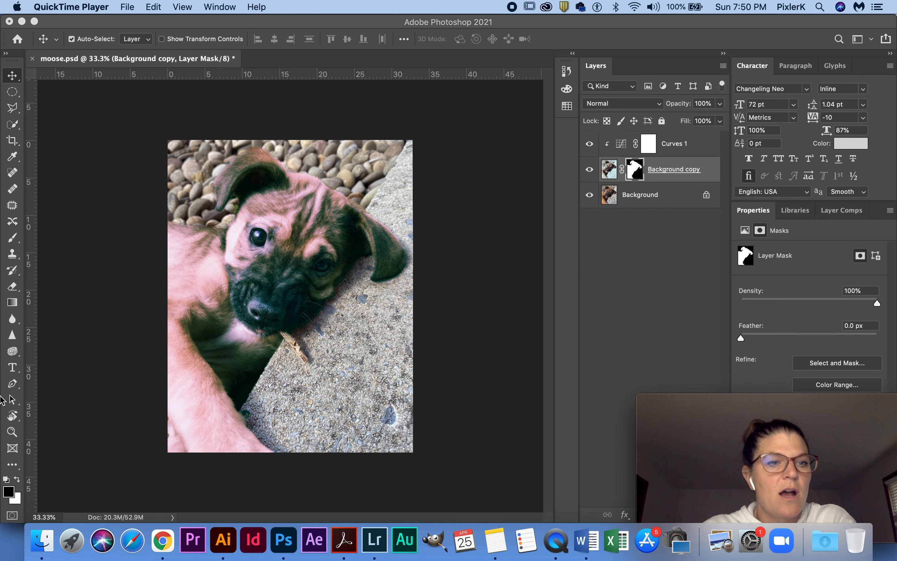
{"action": "left_click", "coordinate": [15, 242]}
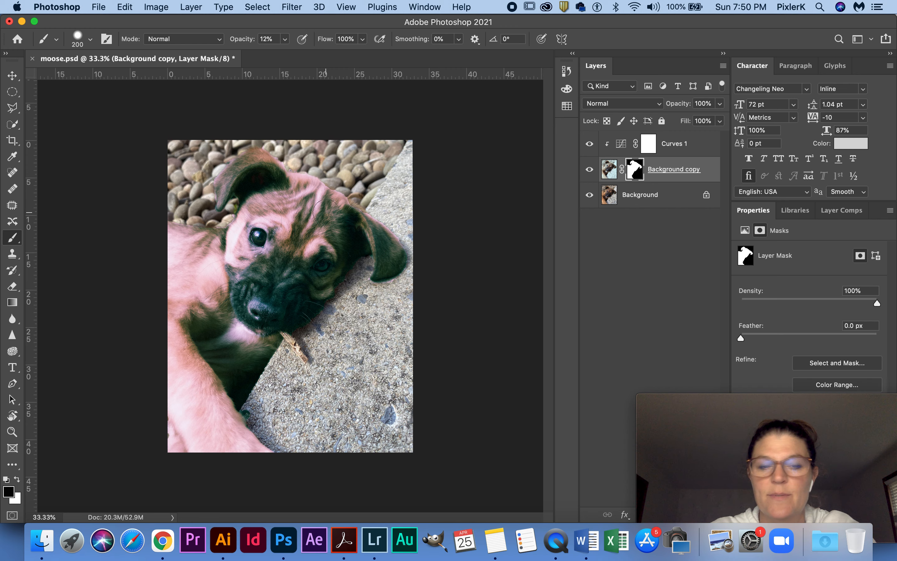
Step: Hide the Background layer to inspect the masked puppy's cutout edges, and show it again
{"action": "left_click", "coordinate": [590, 195]}
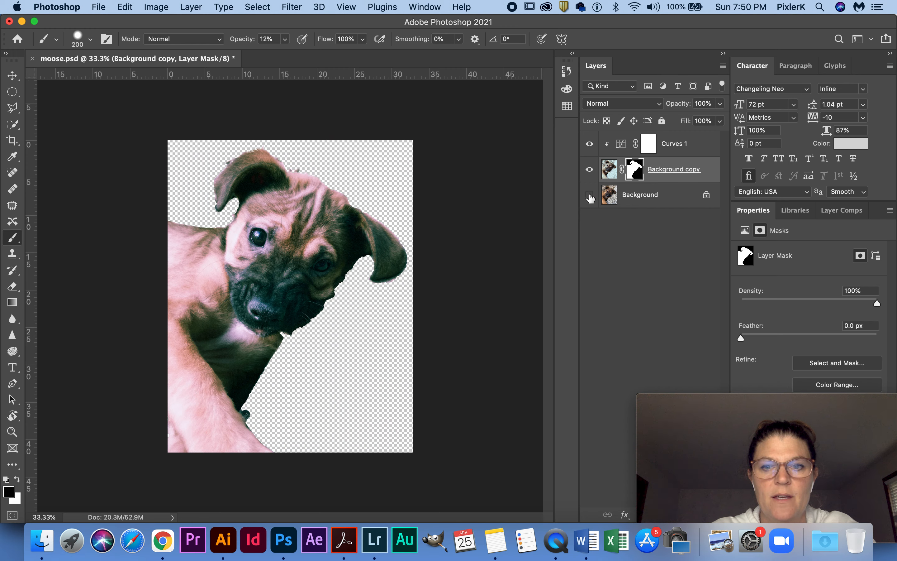
{"action": "left_click", "coordinate": [589, 196]}
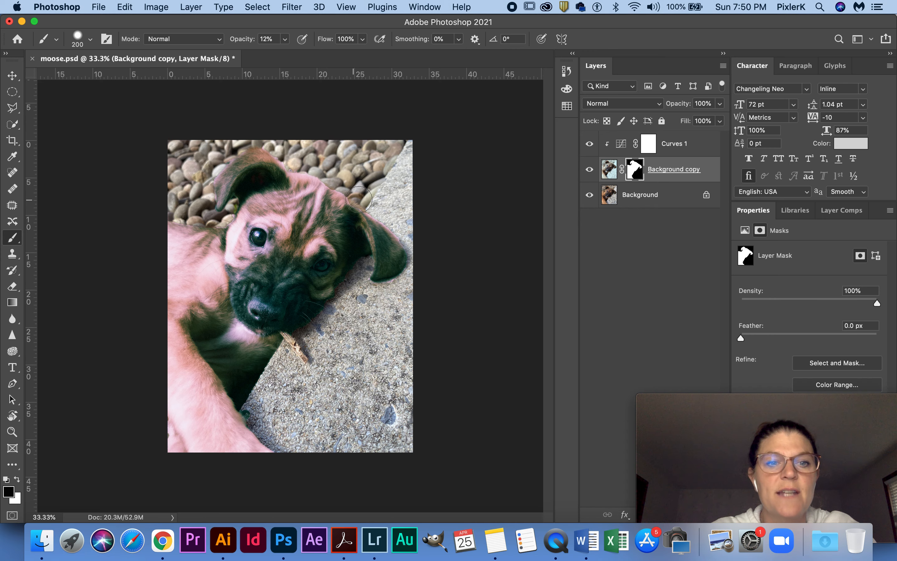
Step: Set the Brush tool's hardness to 0% and its opacity to 100%
{"action": "left_click", "coordinate": [15, 239]}
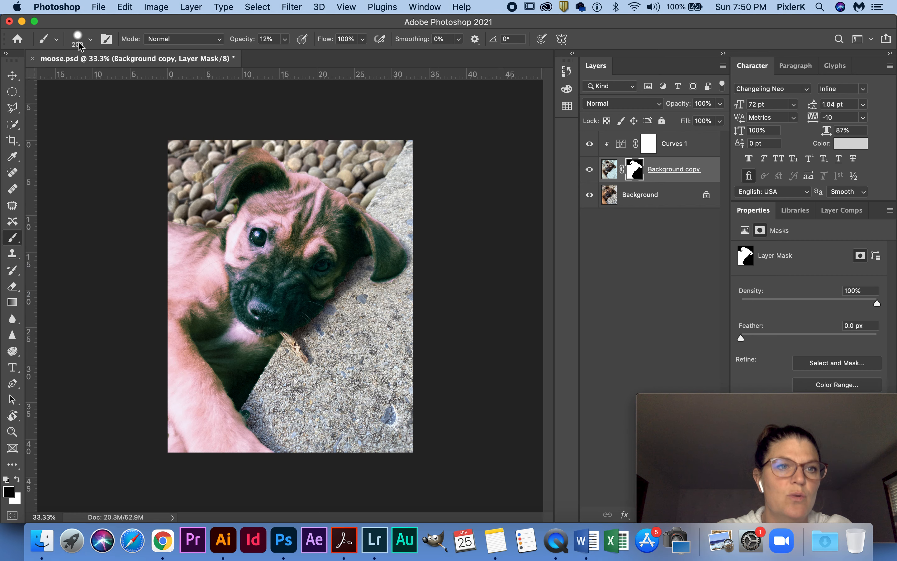
{"action": "left_click", "coordinate": [89, 40]}
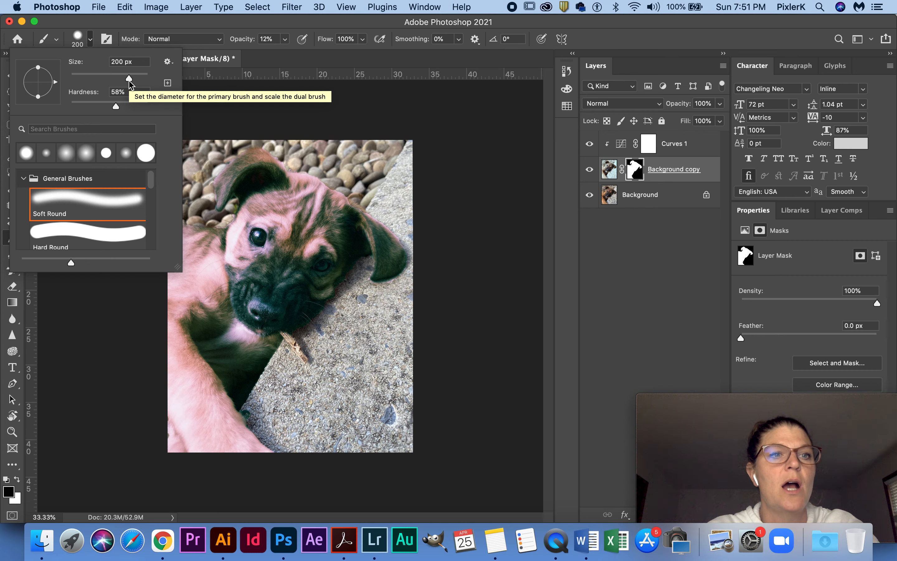
{"action": "left_click_drag", "start_coordinate": [116, 107], "coordinate": [70, 107]}
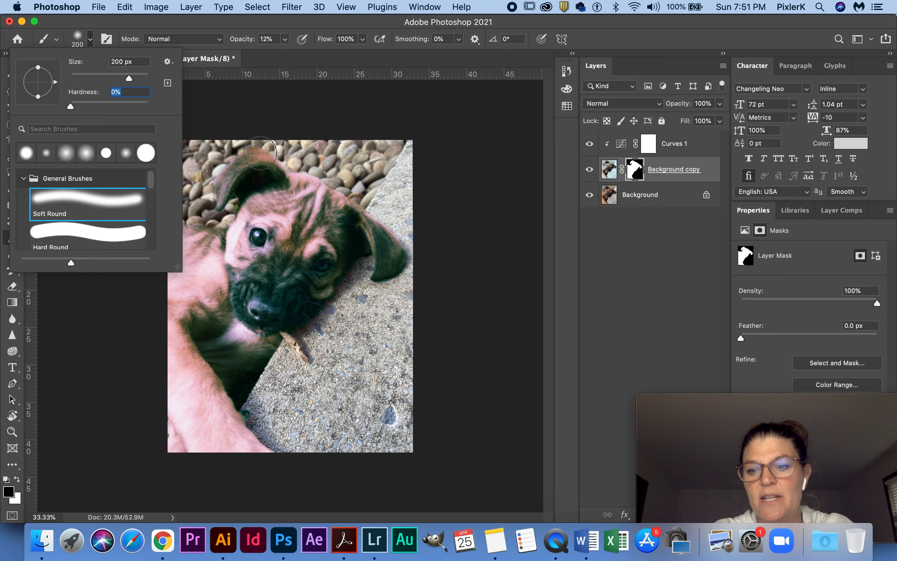
{"action": "left_click", "coordinate": [311, 21]}
{"action": "left_click", "coordinate": [285, 39]}
{"action": "left_click_drag", "start_coordinate": [280, 54], "coordinate": [359, 55]}
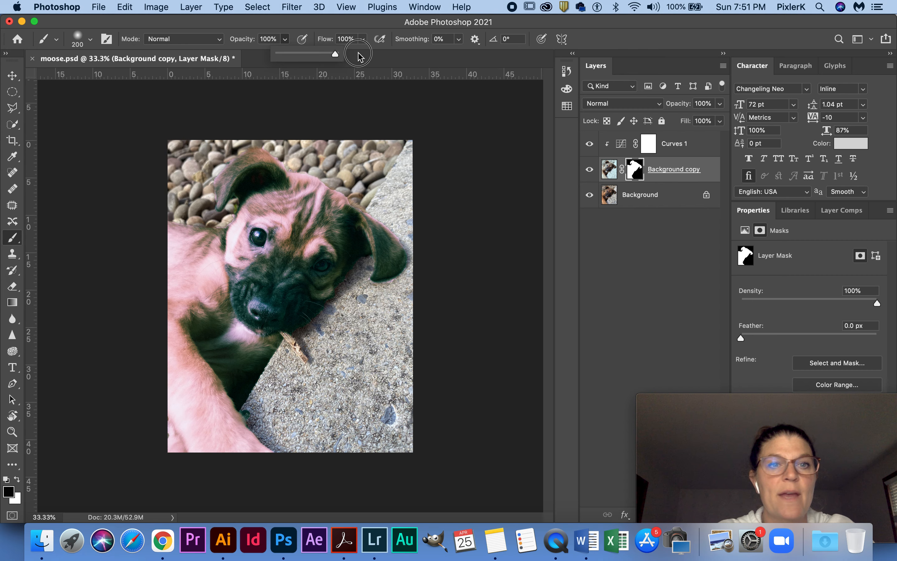
{"action": "left_click", "coordinate": [353, 189]}
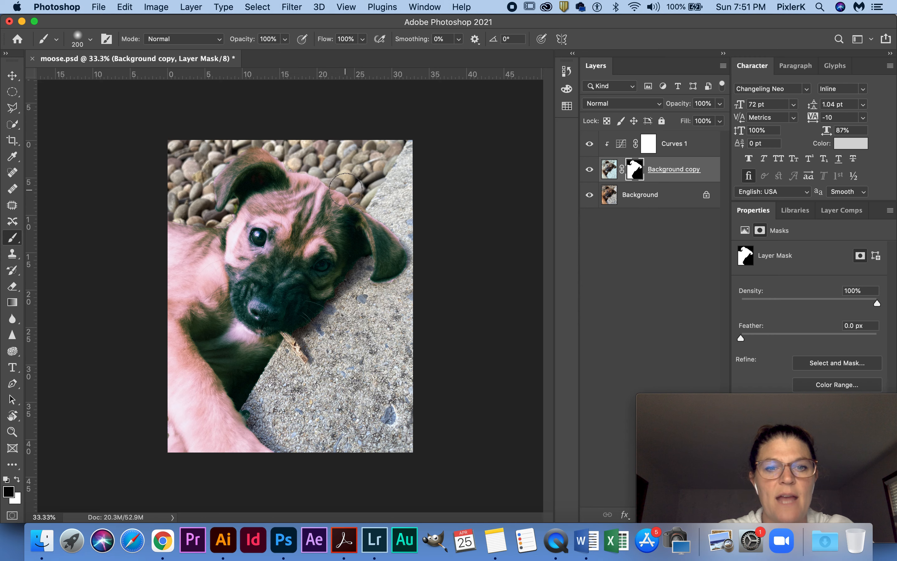
Step: Paint black on the mask along the top of the puppy's head between the ears to remove the tinted fringe
{"action": "left_click", "coordinate": [342, 192]}
{"action": "left_click", "coordinate": [330, 183]}
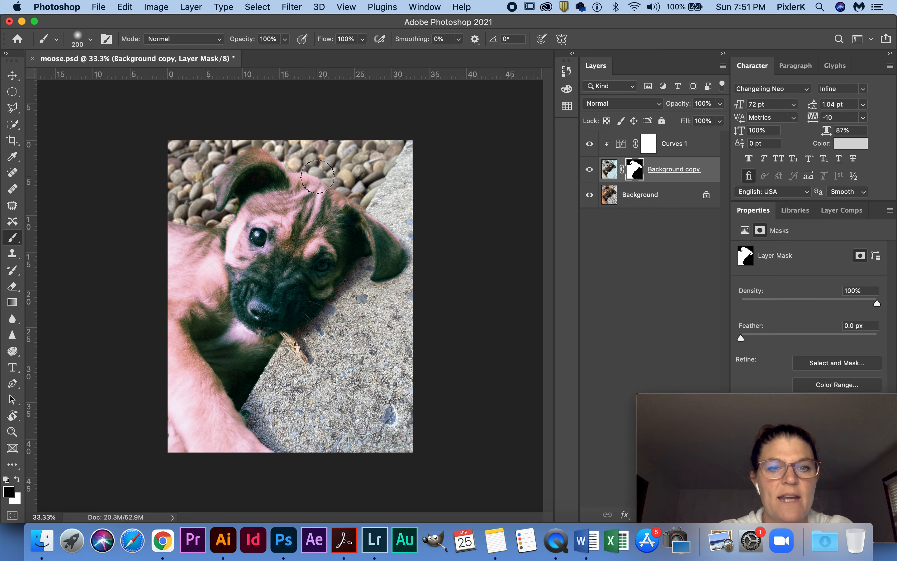
{"action": "left_click", "coordinate": [317, 177]}
{"action": "left_click", "coordinate": [308, 173]}
{"action": "left_click", "coordinate": [301, 175]}
{"action": "left_click", "coordinate": [293, 177]}
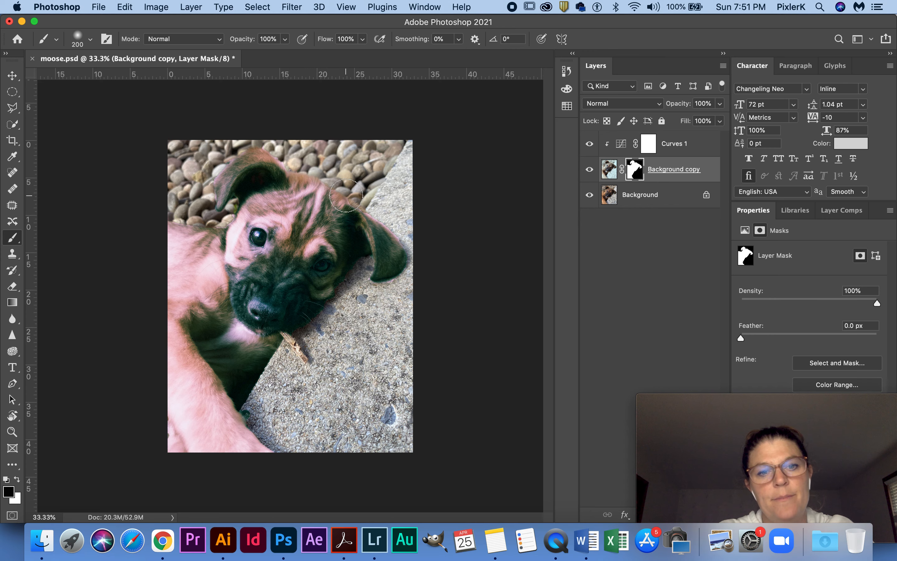
Step: Paint black on the mask along the outer edge of the ear lying against the concrete
{"action": "key", "text": "super+equal"}
{"action": "key", "text": "super+equal"}
{"action": "key", "text": "super+equal"}
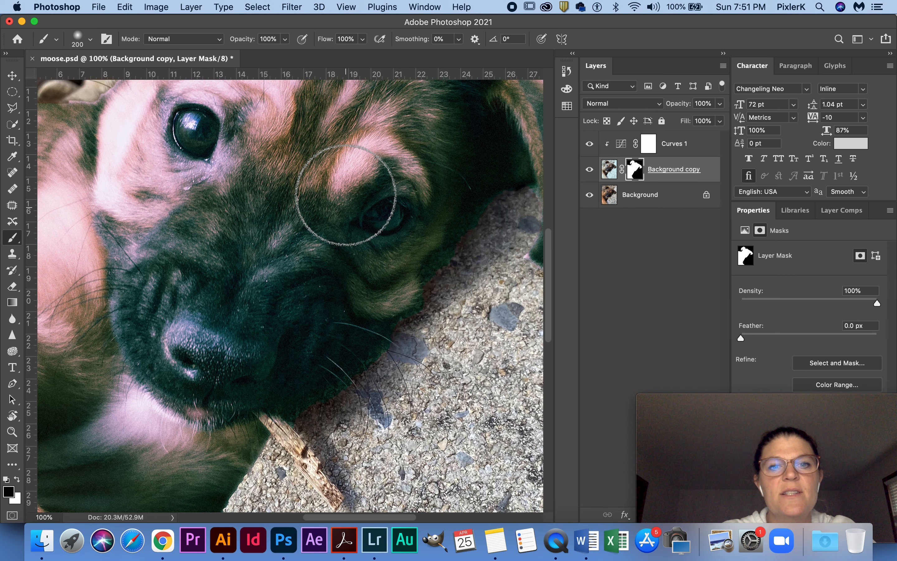
{"action": "scroll", "coordinate": [345, 195], "scroll_direction": "down", "scroll_amount": 3}
{"action": "scroll", "coordinate": [345, 195], "scroll_direction": "right", "scroll_amount": 5}
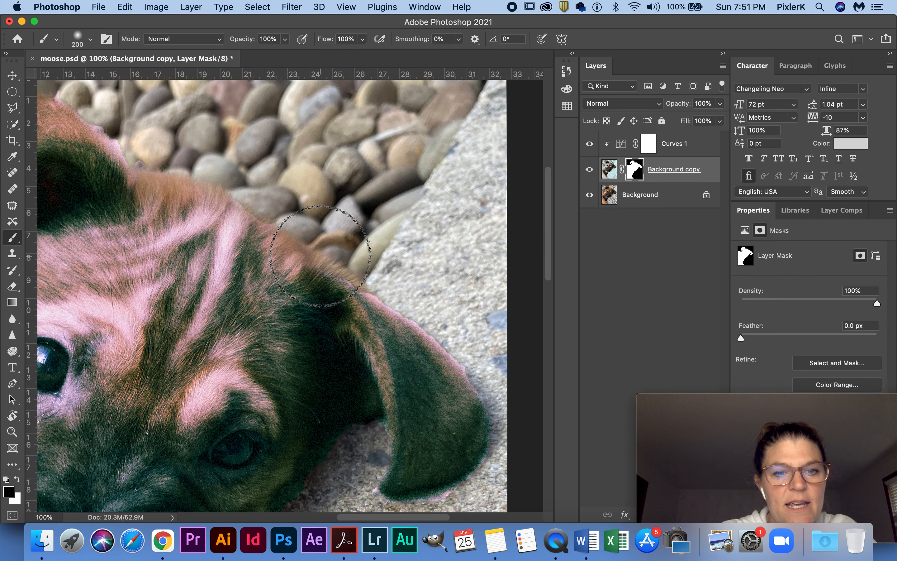
{"action": "mouse_move", "coordinate": [346, 281]}
{"action": "left_mouse_down"}
{"action": "mouse_move", "coordinate": [402, 300]}
{"action": "mouse_move", "coordinate": [391, 308]}
{"action": "mouse_move", "coordinate": [415, 330]}
{"action": "mouse_move", "coordinate": [471, 360]}
{"action": "mouse_move", "coordinate": [441, 332]}
{"action": "left_mouse_up"}
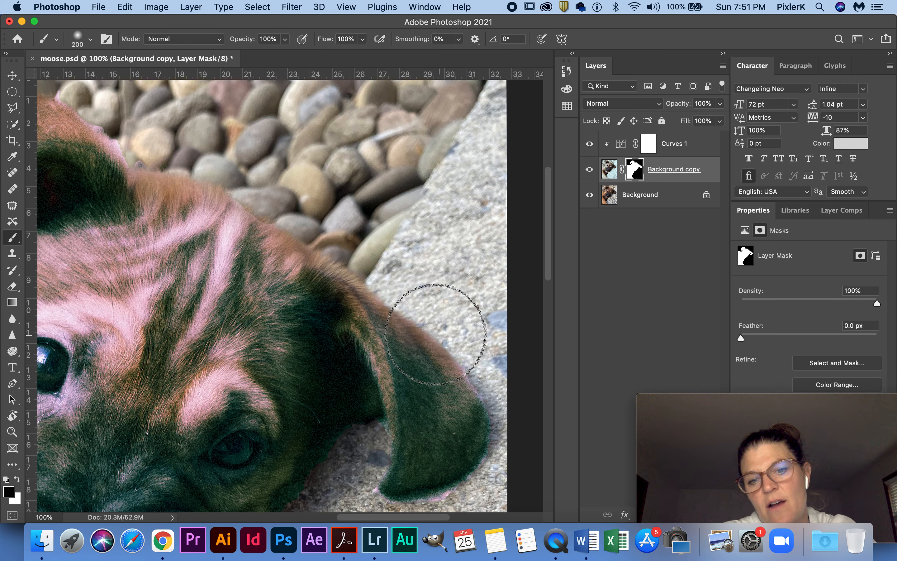
Step: Soften the mask with black along the upper edge of the folded ear surrounded by pebbles
{"action": "scroll", "coordinate": [197, 208], "scroll_direction": "left", "scroll_amount": 10}
{"action": "scroll", "coordinate": [196, 208], "scroll_direction": "up", "scroll_amount": 3}
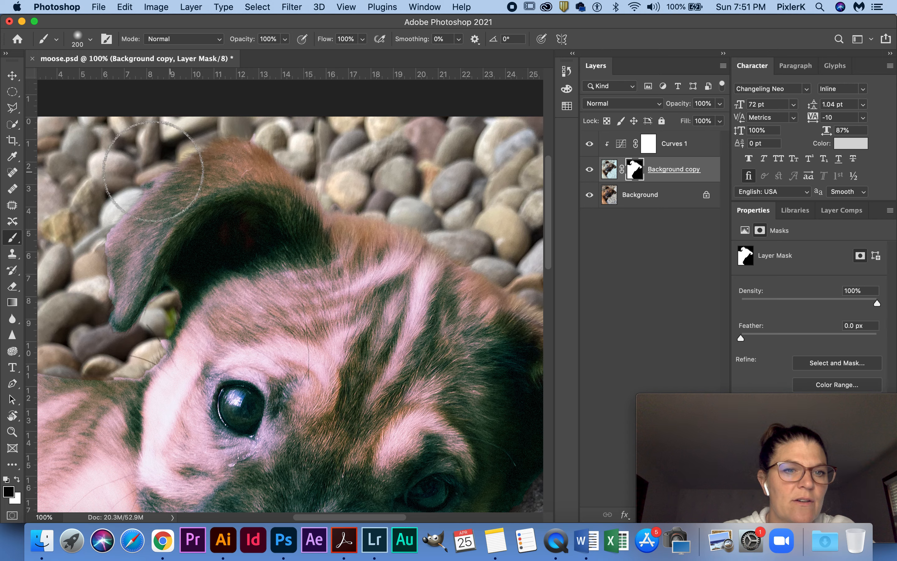
{"action": "scroll", "coordinate": [464, 489], "scroll_direction": "down", "scroll_amount": 15}
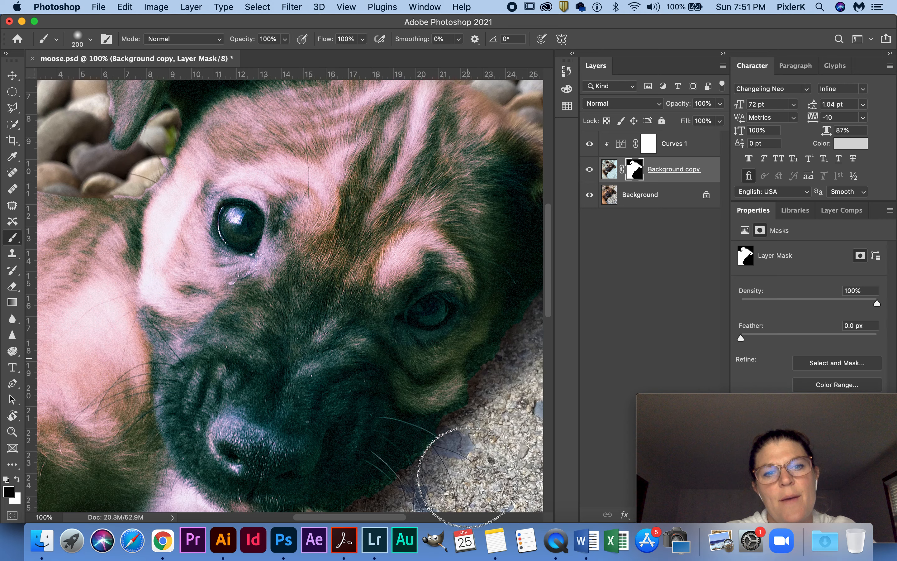
{"action": "scroll", "coordinate": [378, 384], "scroll_direction": "up", "scroll_amount": 15}
{"action": "scroll", "coordinate": [378, 384], "scroll_direction": "left", "scroll_amount": 7}
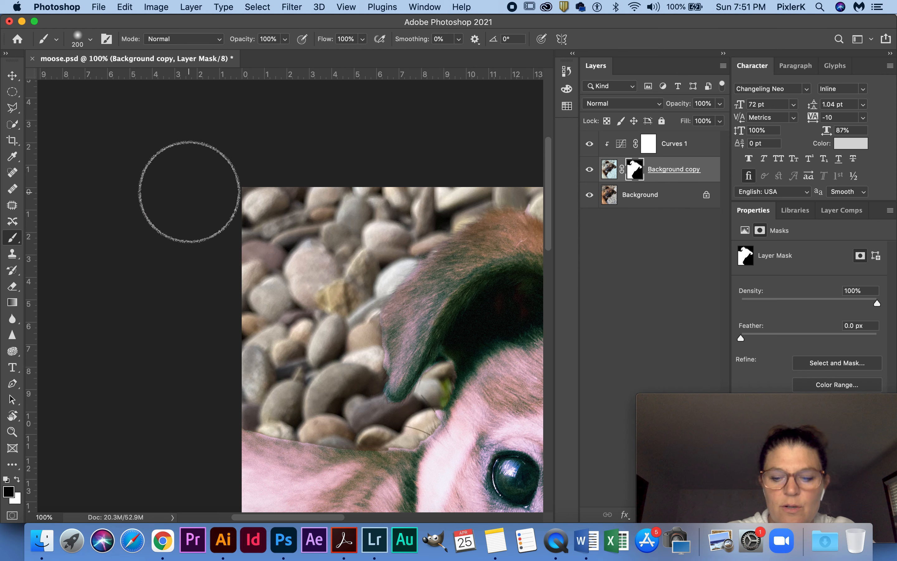
Step: Shrink the brush to 60 px and enlarge it back to 200 px
{"action": "key", "text": "bracketleft"}
{"action": "key", "text": "bracketleft"}
{"action": "key", "text": "bracketleft"}
{"action": "key", "text": "bracketleft"}
{"action": "key", "text": "bracketleft"}
{"action": "key", "text": "bracketleft"}
{"action": "key", "text": "bracketleft"}
{"action": "key", "text": "bracketleft"}
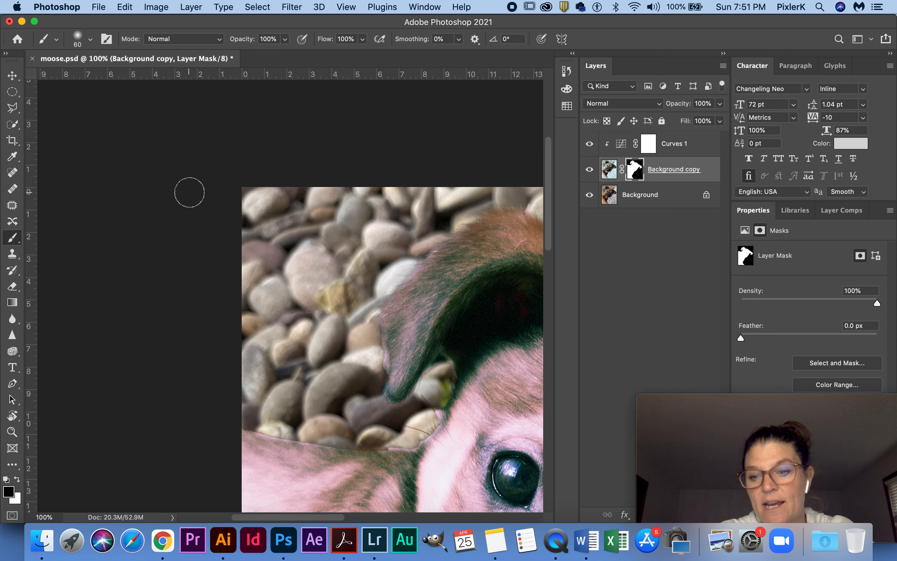
{"action": "key", "text": "bracketright"}
{"action": "key", "text": "bracketright"}
{"action": "key", "text": "bracketright"}
{"action": "key", "text": "bracketright"}
{"action": "key", "text": "bracketright"}
{"action": "key", "text": "bracketright"}
{"action": "key", "text": "bracketright"}
{"action": "key", "text": "bracketright"}
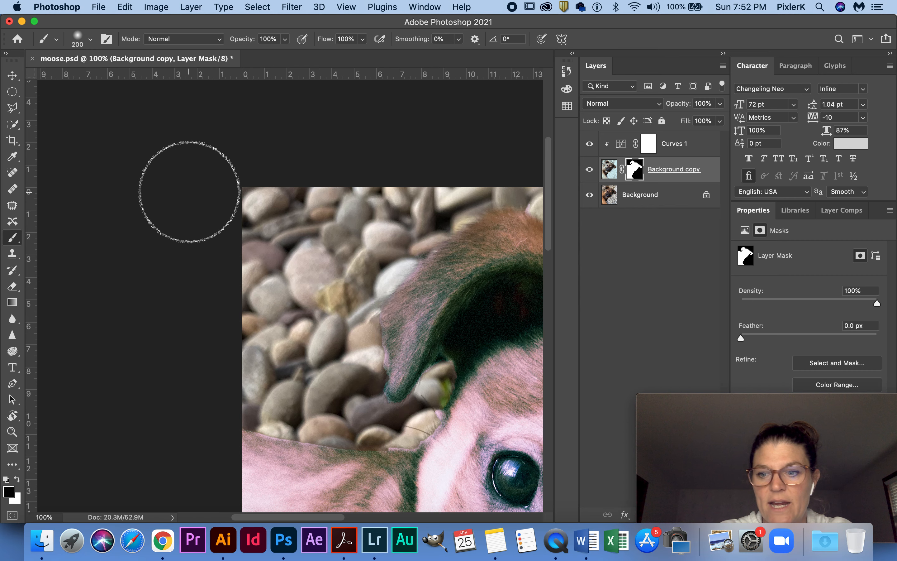
Step: Reduce the brush to 80 px and paint black on the mask along the puppy's cheek and back where they meet the pebbles
{"action": "key", "text": "bracketleft"}
{"action": "key", "text": "bracketleft"}
{"action": "key", "text": "bracketleft"}
{"action": "key", "text": "bracketleft"}
{"action": "key", "text": "bracketleft"}
{"action": "key", "text": "bracketleft"}
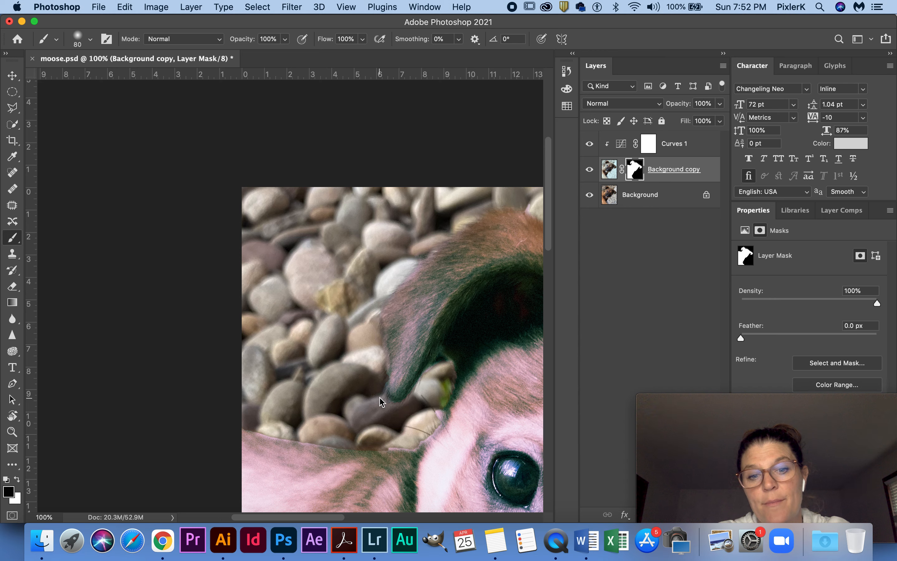
{"action": "left_click", "coordinate": [431, 426]}
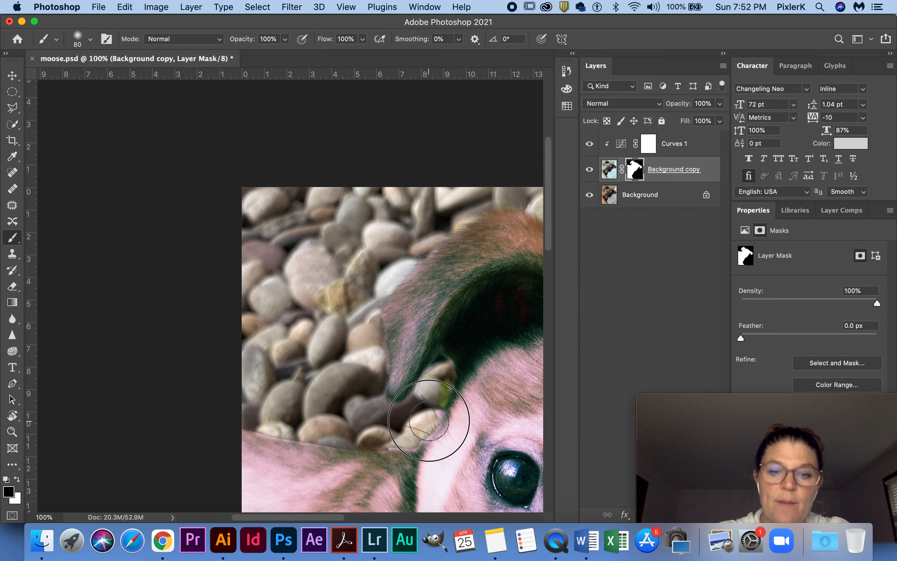
{"action": "left_click", "coordinate": [427, 433]}
{"action": "left_click", "coordinate": [415, 447]}
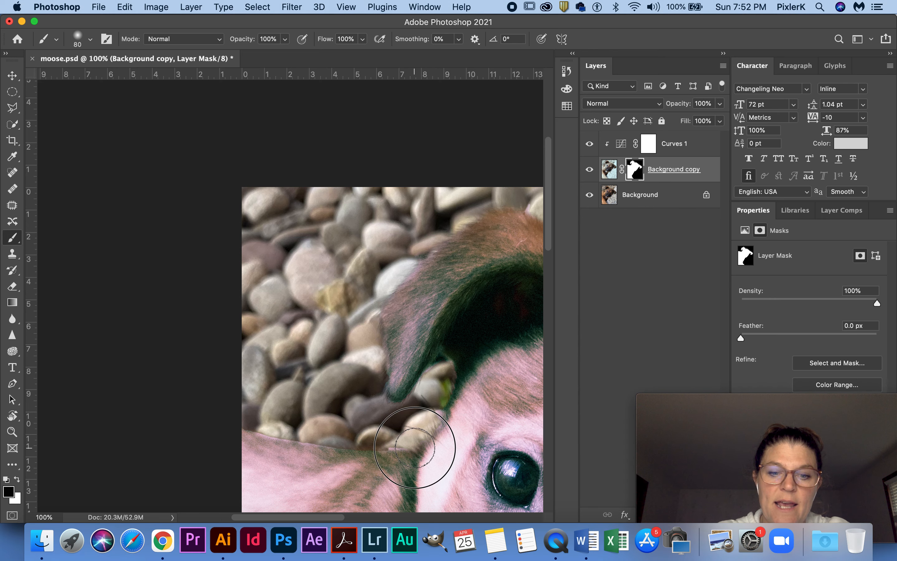
{"action": "left_click", "coordinate": [393, 447]}
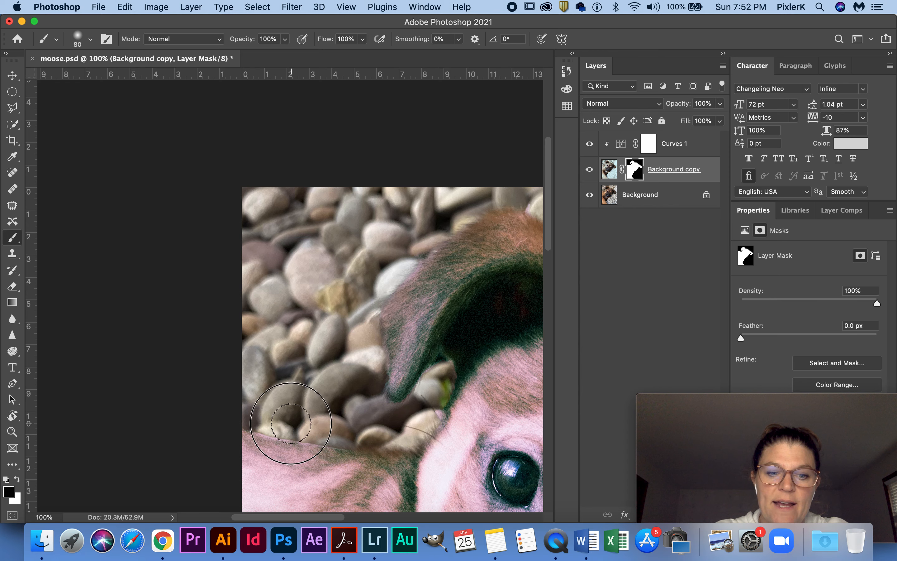
{"action": "left_click", "coordinate": [346, 446]}
{"action": "left_click", "coordinate": [260, 420]}
{"action": "left_click", "coordinate": [236, 411]}
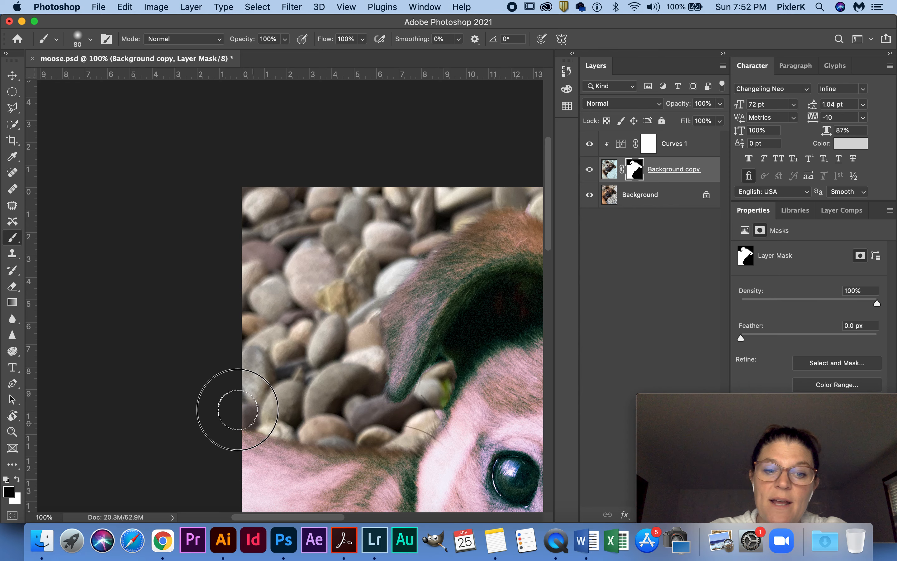
{"action": "left_click", "coordinate": [299, 453]}
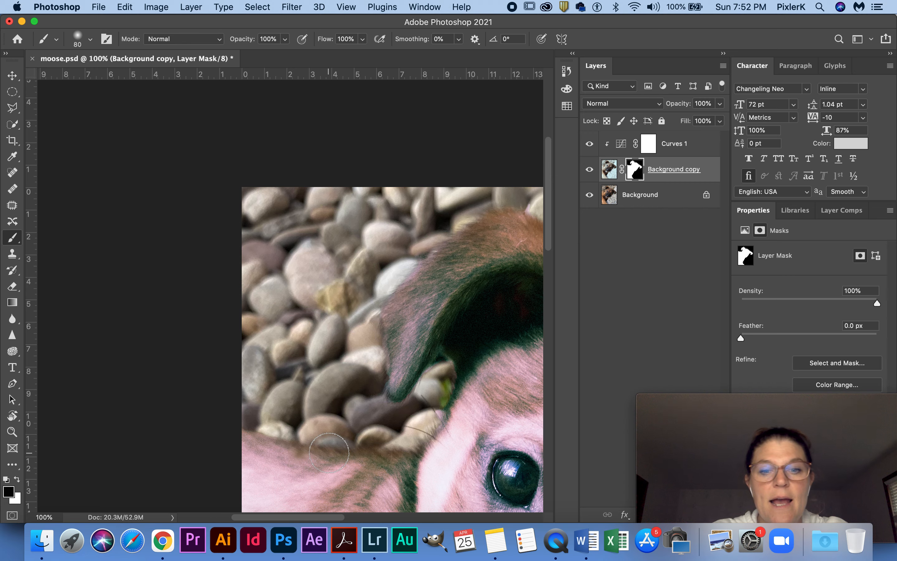
Step: Paint black on the layer mask along the puppy's cheek and jaw where they meet the concrete
{"action": "scroll", "coordinate": [329, 452], "scroll_direction": "down", "scroll_amount": 10}
{"action": "scroll", "coordinate": [329, 453], "scroll_direction": "right", "scroll_amount": 8}
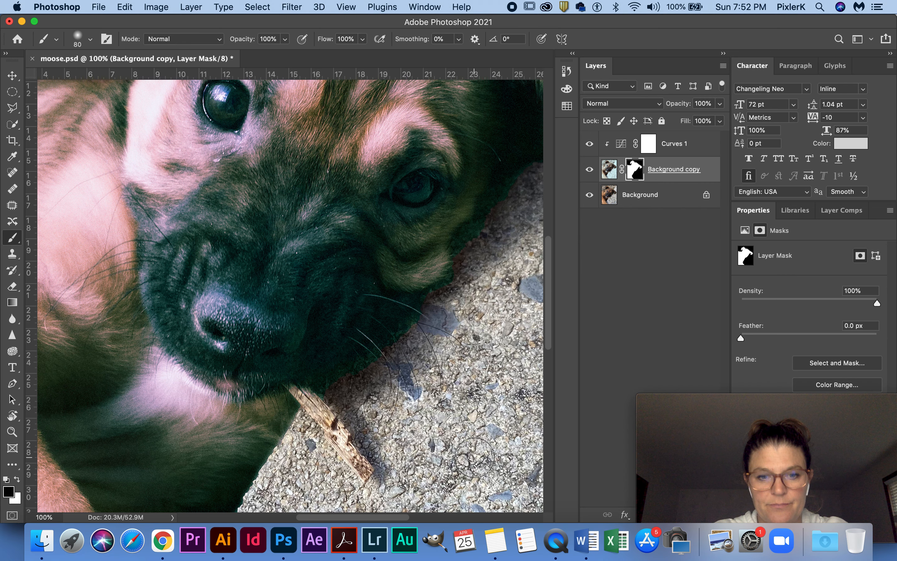
{"action": "left_click", "coordinate": [476, 245]}
{"action": "mouse_move", "coordinate": [473, 241]}
{"action": "left_mouse_down"}
{"action": "mouse_move", "coordinate": [475, 222]}
{"action": "mouse_move", "coordinate": [527, 176]}
{"action": "left_mouse_up"}
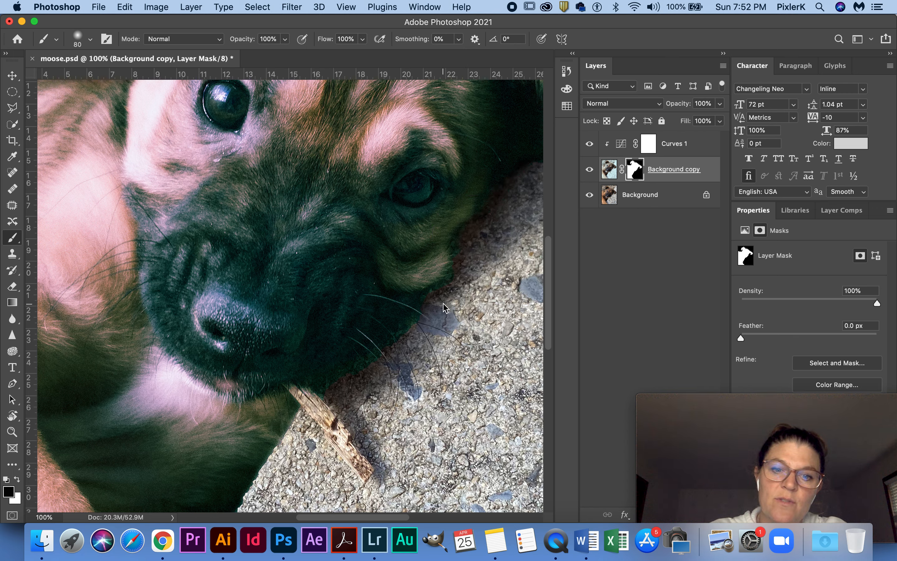
{"action": "mouse_move", "coordinate": [400, 345]}
{"action": "left_mouse_down"}
{"action": "mouse_move", "coordinate": [395, 366]}
{"action": "mouse_move", "coordinate": [333, 382]}
{"action": "mouse_move", "coordinate": [320, 404]}
{"action": "left_mouse_up"}
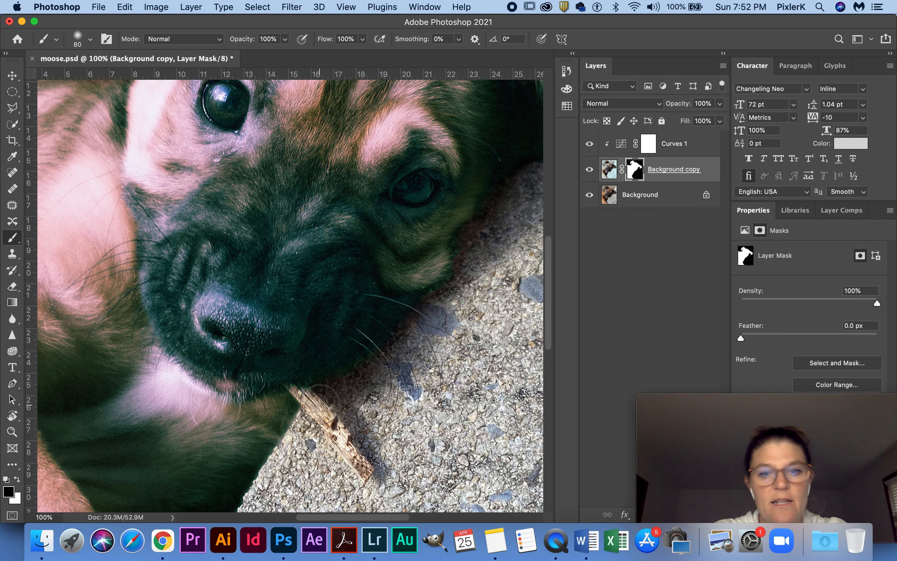
Step: Paint black on the mask along the chest's diagonal edge and down around the paw beside the concrete
{"action": "scroll", "coordinate": [249, 489], "scroll_direction": "down", "scroll_amount": 6}
{"action": "scroll", "coordinate": [249, 489], "scroll_direction": "left", "scroll_amount": 4}
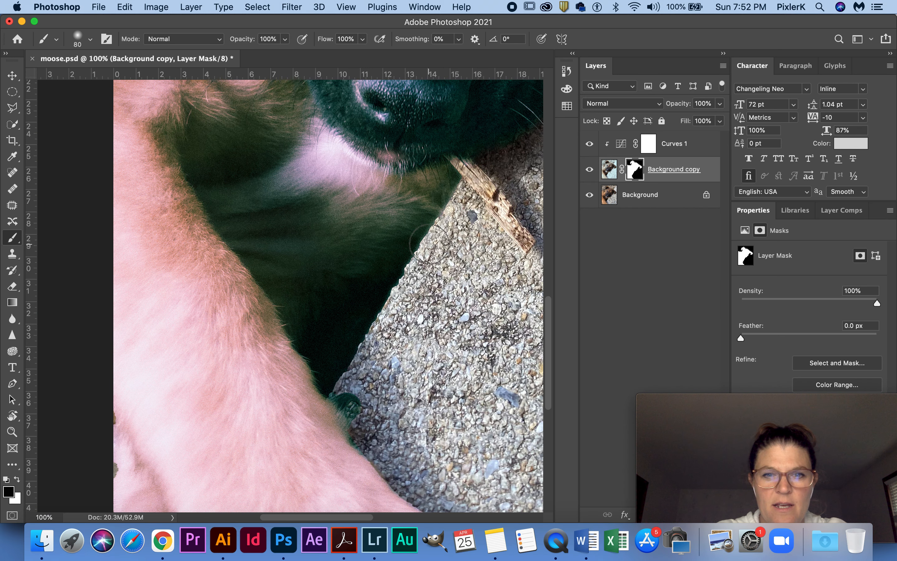
{"action": "left_click_drag", "start_coordinate": [462, 201], "coordinate": [346, 421]}
{"action": "mouse_move", "coordinate": [345, 421]}
{"action": "left_mouse_down"}
{"action": "mouse_move", "coordinate": [295, 335]}
{"action": "mouse_move", "coordinate": [280, 320]}
{"action": "left_mouse_up"}
{"action": "scroll", "coordinate": [378, 417], "scroll_direction": "down", "scroll_amount": 10}
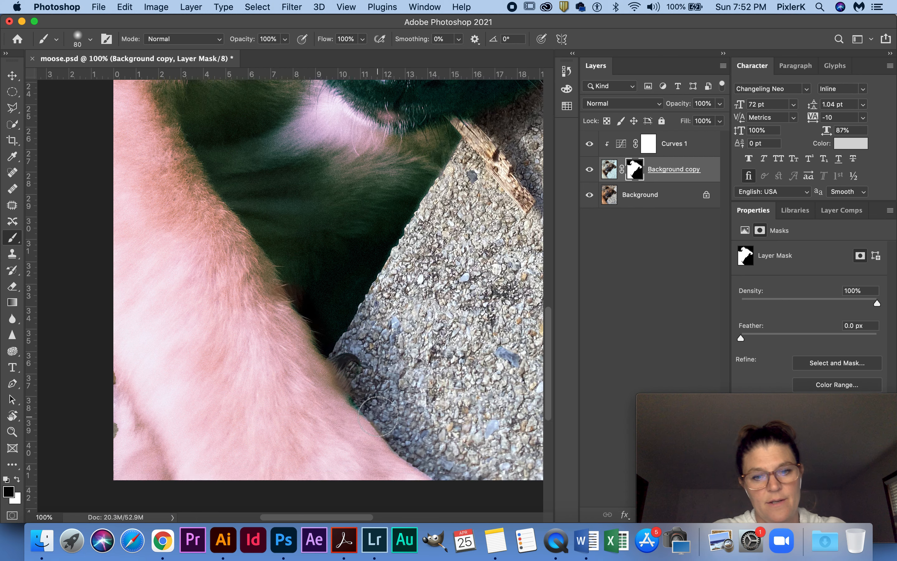
Step: Paint black over the small background gap beside the foreleg at the image's outer edge
{"action": "scroll", "coordinate": [378, 416], "scroll_direction": "up", "scroll_amount": 5}
{"action": "scroll", "coordinate": [378, 416], "scroll_direction": "left", "scroll_amount": 2}
{"action": "scroll", "coordinate": [378, 416], "scroll_direction": "down", "scroll_amount": 1}
{"action": "left_click_drag", "start_coordinate": [166, 315], "coordinate": [160, 270]}
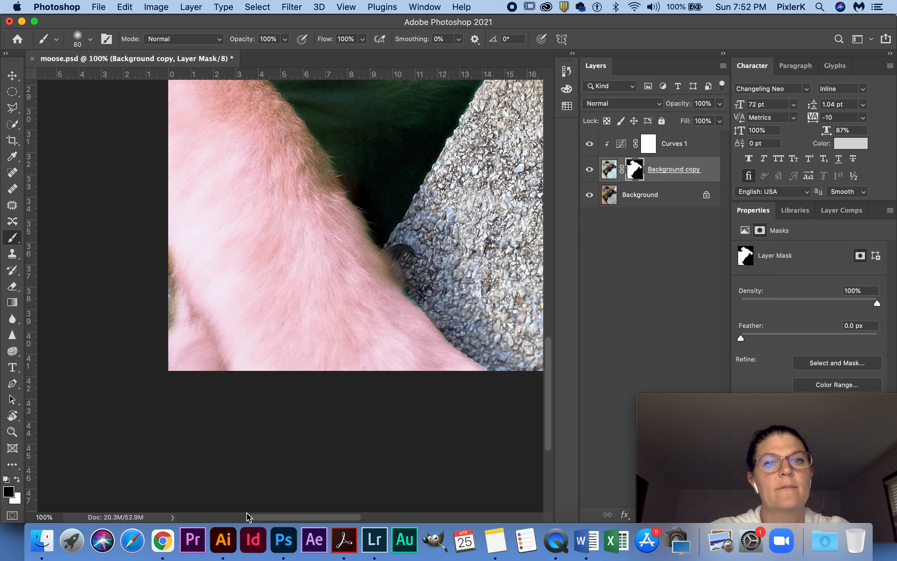
Step: Touch up the mask with black along the puppy's back just below the pebbles
{"action": "scroll", "coordinate": [247, 516], "scroll_direction": "up", "scroll_amount": 15}
{"action": "scroll", "coordinate": [247, 517], "scroll_direction": "left", "scroll_amount": 1}
{"action": "scroll", "coordinate": [247, 517], "scroll_direction": "left", "scroll_amount": 3}
{"action": "scroll", "coordinate": [248, 516], "scroll_direction": "down", "scroll_amount": 15}
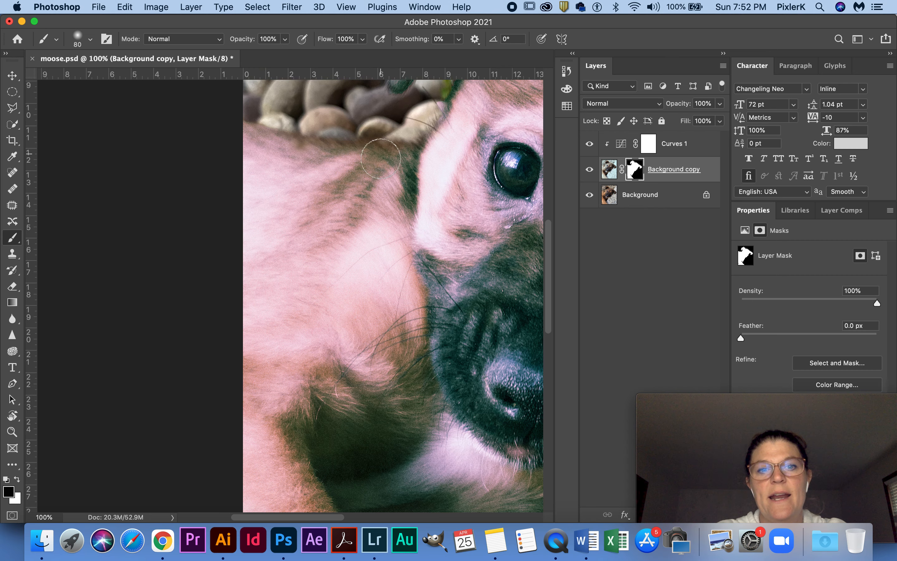
{"action": "left_click_drag", "start_coordinate": [268, 133], "coordinate": [257, 130]}
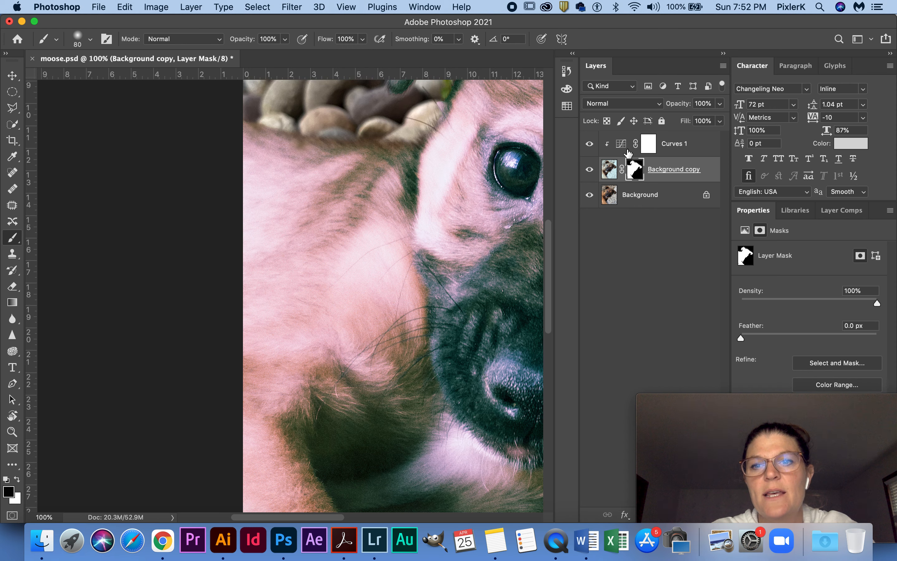
Step: Lower the brush opacity to 47% and paint black along the neck fur and the folded ear's outer edge
{"action": "left_click", "coordinate": [285, 39]}
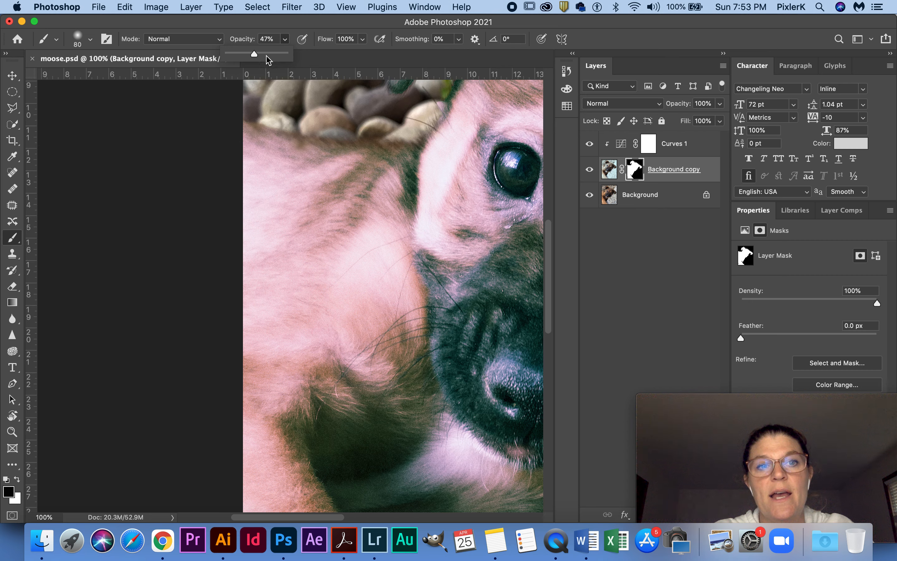
{"action": "mouse_move", "coordinate": [361, 130]}
{"action": "left_mouse_down"}
{"action": "mouse_move", "coordinate": [393, 156]}
{"action": "mouse_move", "coordinate": [280, 150]}
{"action": "mouse_move", "coordinate": [255, 136]}
{"action": "mouse_move", "coordinate": [244, 144]}
{"action": "mouse_move", "coordinate": [372, 155]}
{"action": "left_mouse_up"}
{"action": "scroll", "coordinate": [434, 185], "scroll_direction": "up", "scroll_amount": 4}
{"action": "scroll", "coordinate": [434, 185], "scroll_direction": "right", "scroll_amount": 4}
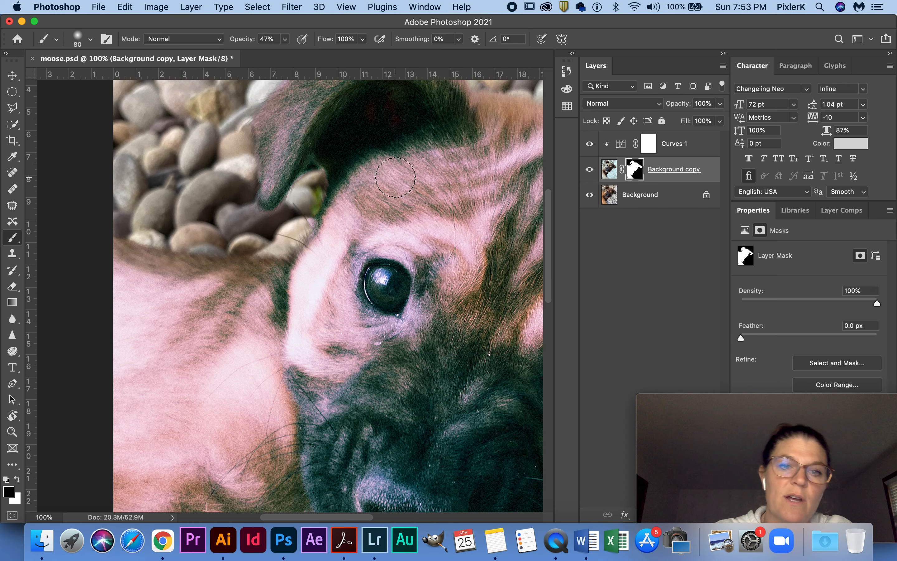
{"action": "mouse_move", "coordinate": [252, 132]}
{"action": "left_mouse_down"}
{"action": "mouse_move", "coordinate": [252, 160]}
{"action": "mouse_move", "coordinate": [252, 114]}
{"action": "mouse_move", "coordinate": [252, 164]}
{"action": "mouse_move", "coordinate": [261, 172]}
{"action": "mouse_move", "coordinate": [264, 149]}
{"action": "mouse_move", "coordinate": [252, 200]}
{"action": "left_mouse_up"}
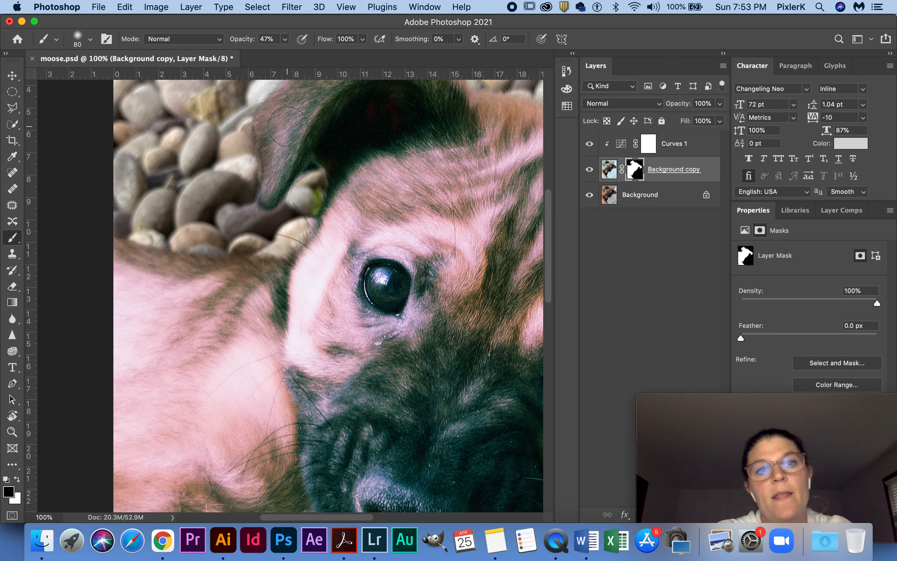
Step: Remove the coloured fringe around the tip of the ear on the concrete with black at 47% opacity
{"action": "scroll", "coordinate": [299, 140], "scroll_direction": "up", "scroll_amount": 5}
{"action": "scroll", "coordinate": [300, 139], "scroll_direction": "right", "scroll_amount": 1}
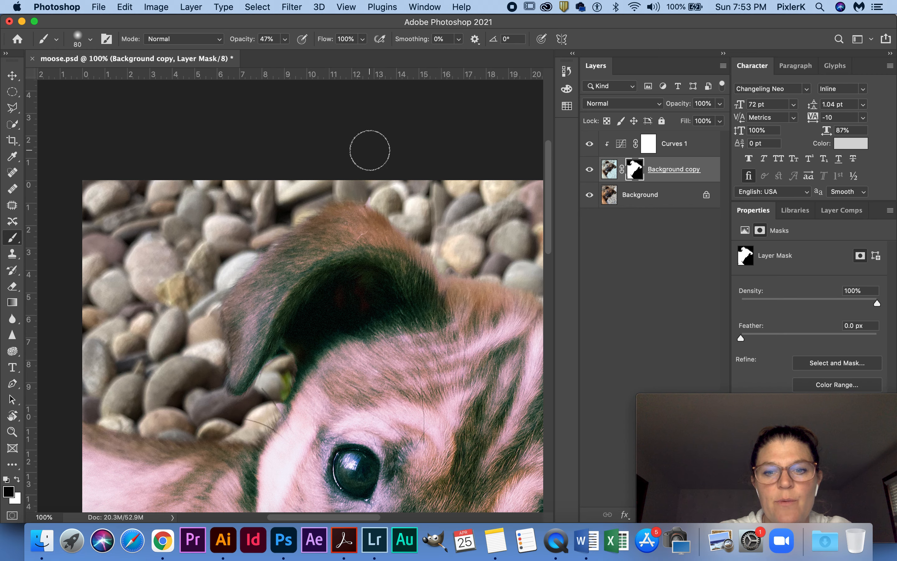
{"action": "scroll", "coordinate": [370, 150], "scroll_direction": "up", "scroll_amount": 2}
{"action": "scroll", "coordinate": [370, 150], "scroll_direction": "right", "scroll_amount": 10}
{"action": "scroll", "coordinate": [373, 140], "scroll_direction": "down", "scroll_amount": 8}
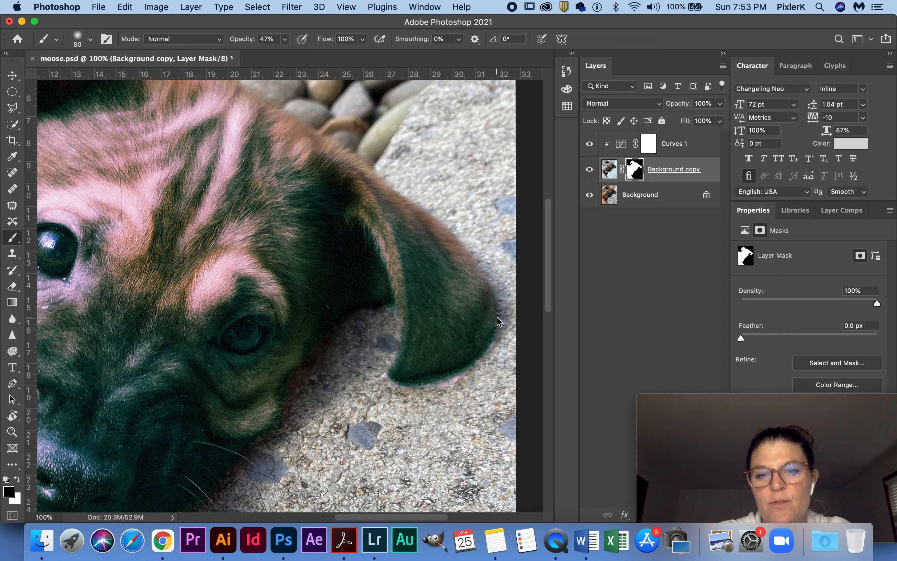
{"action": "left_click", "coordinate": [494, 327]}
{"action": "left_click", "coordinate": [489, 350]}
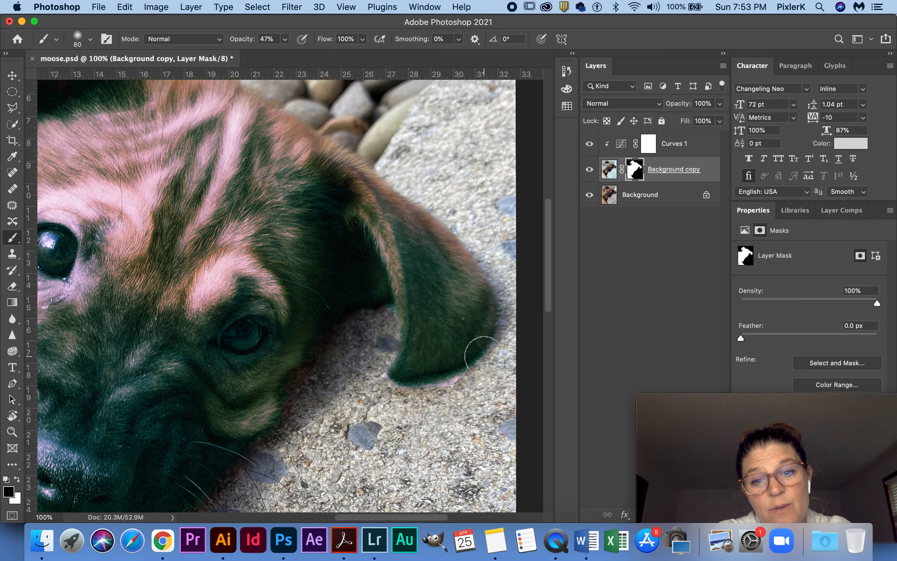
{"action": "left_click", "coordinate": [489, 345]}
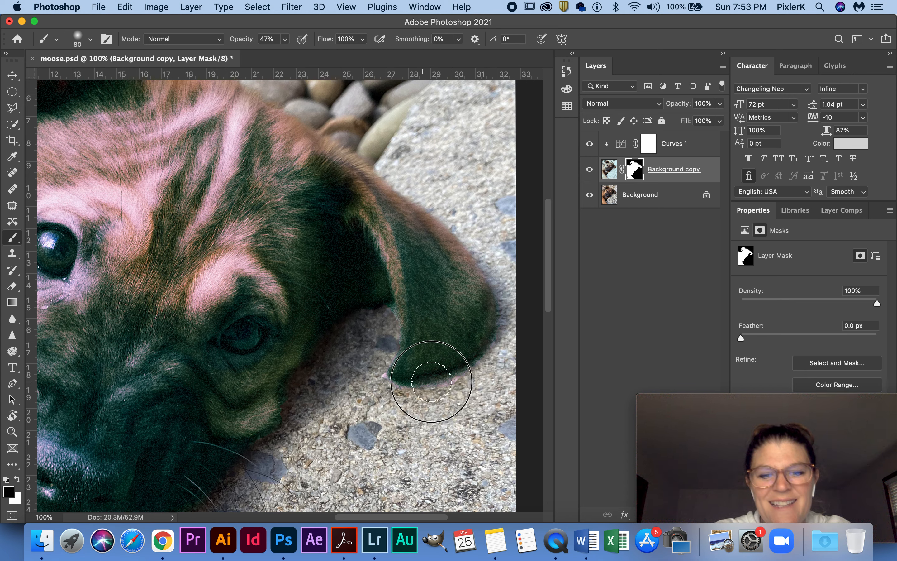
{"action": "left_click", "coordinate": [431, 383]}
{"action": "left_click", "coordinate": [459, 370]}
{"action": "left_click", "coordinate": [382, 377]}
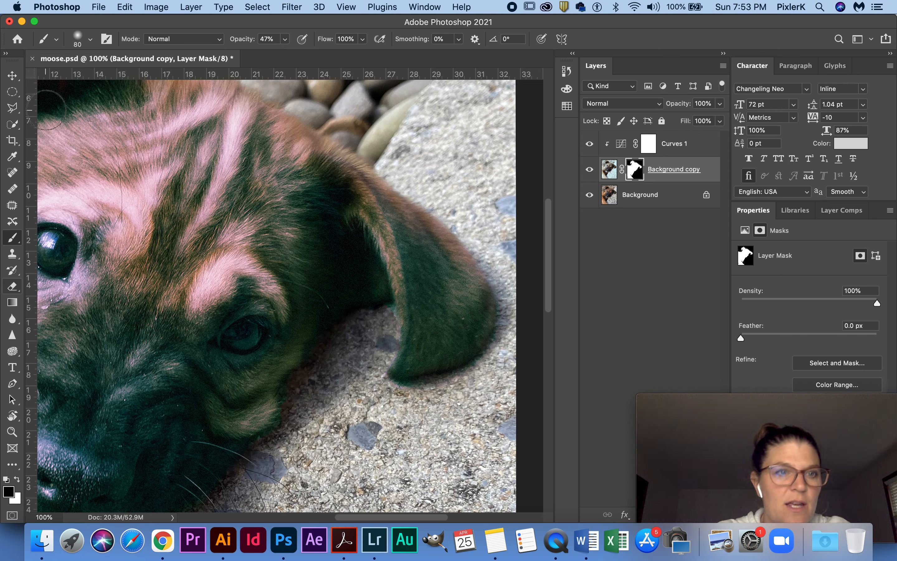
Step: Reduce the brush opacity to 21% and blend the mask on the concrete-side ear and the puppy's back
{"action": "left_click", "coordinate": [284, 39]}
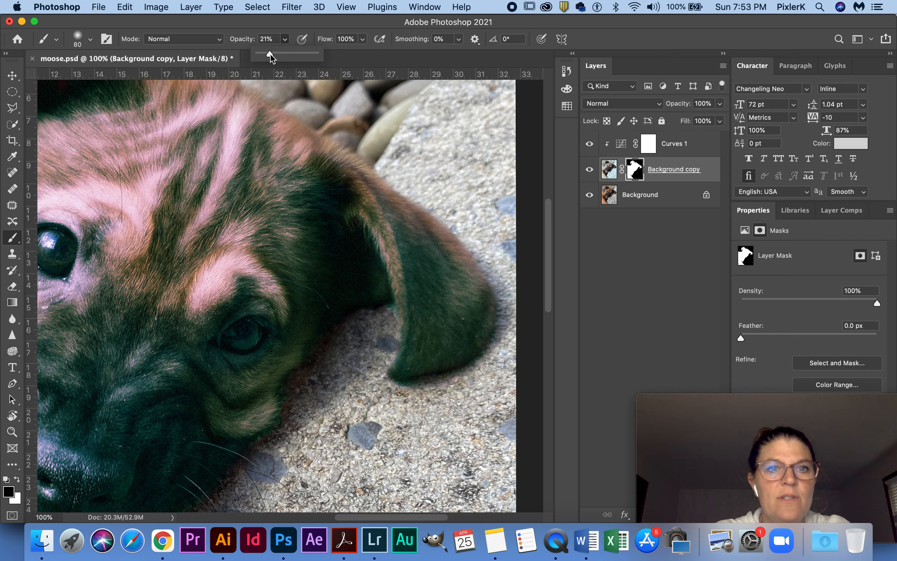
{"action": "left_click", "coordinate": [470, 325]}
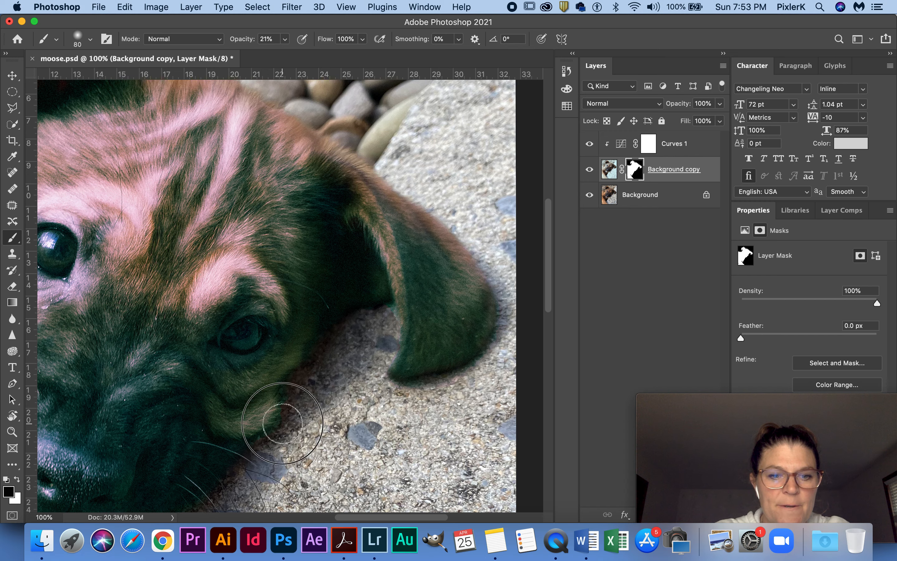
{"action": "scroll", "coordinate": [282, 423], "scroll_direction": "up", "scroll_amount": 10}
{"action": "scroll", "coordinate": [283, 423], "scroll_direction": "left", "scroll_amount": 10}
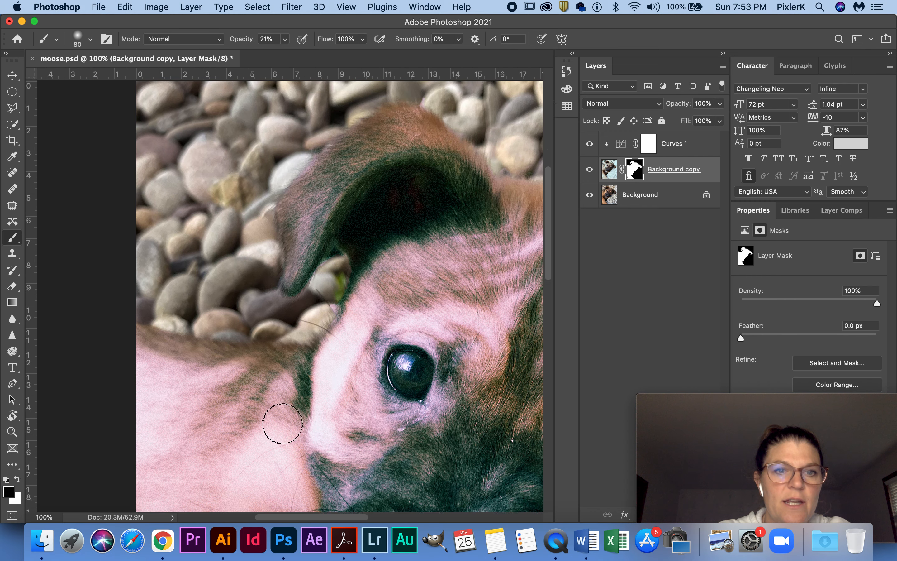
{"action": "mouse_move", "coordinate": [215, 415]}
{"action": "left_mouse_down"}
{"action": "mouse_move", "coordinate": [235, 384]}
{"action": "mouse_move", "coordinate": [193, 383]}
{"action": "mouse_move", "coordinate": [156, 368]}
{"action": "mouse_move", "coordinate": [184, 384]}
{"action": "mouse_move", "coordinate": [140, 368]}
{"action": "mouse_move", "coordinate": [153, 413]}
{"action": "mouse_move", "coordinate": [214, 410]}
{"action": "mouse_move", "coordinate": [262, 377]}
{"action": "mouse_move", "coordinate": [256, 395]}
{"action": "left_mouse_up"}
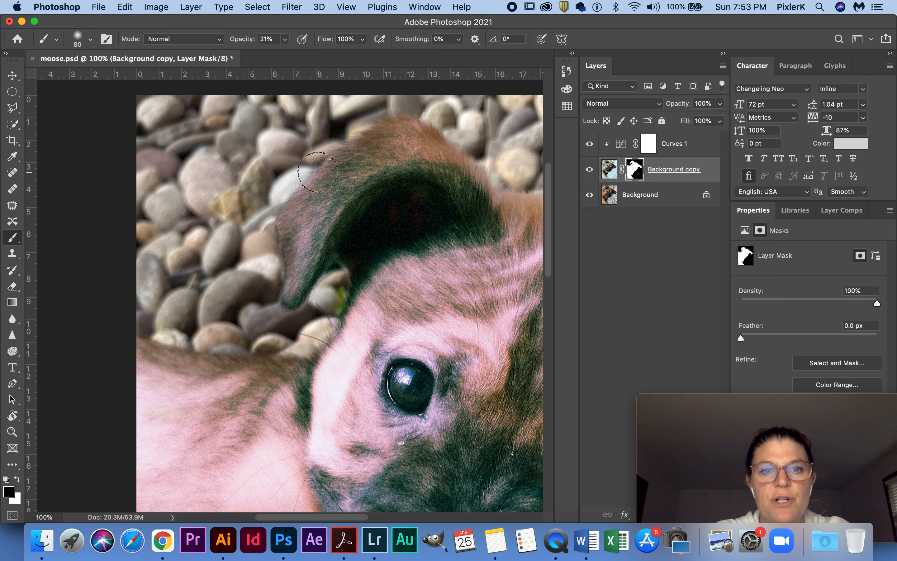
Step: Dab black at 21% opacity on the mask along the top of the head beside the folded ear
{"action": "scroll", "coordinate": [341, 200], "scroll_direction": "right", "scroll_amount": 10}
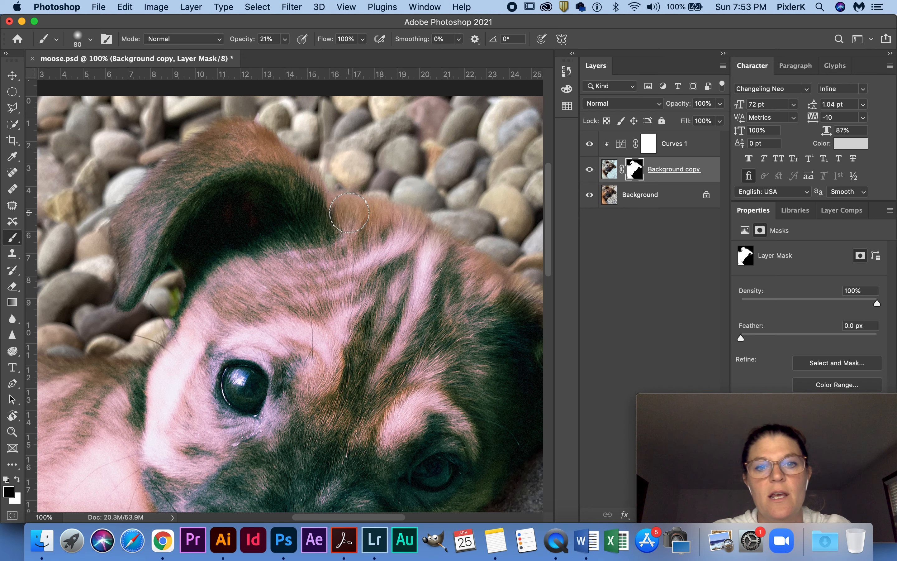
{"action": "left_click", "coordinate": [386, 223]}
{"action": "left_click", "coordinate": [357, 248]}
{"action": "left_click", "coordinate": [346, 239]}
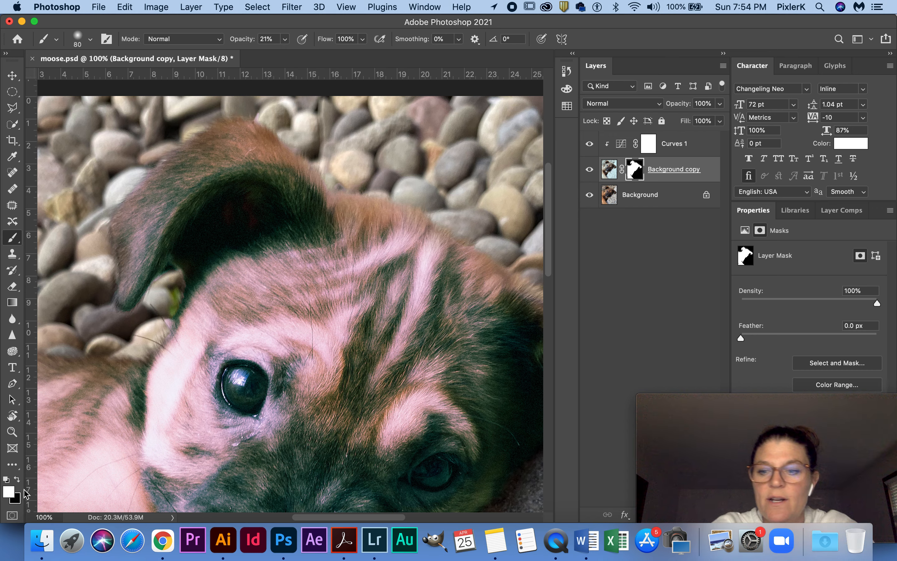
Step: Switch to white at 100% brush opacity and restore the effect along the folded ear and top of the head
{"action": "key", "text": "x"}
{"action": "key", "text": "x"}
{"action": "key", "text": "x"}
{"action": "key", "text": "x"}
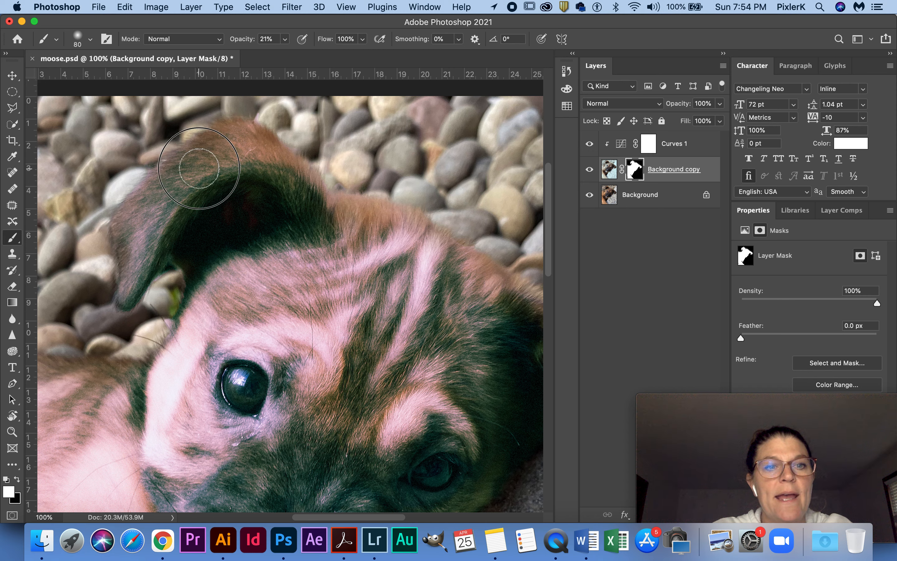
{"action": "left_click", "coordinate": [287, 40]}
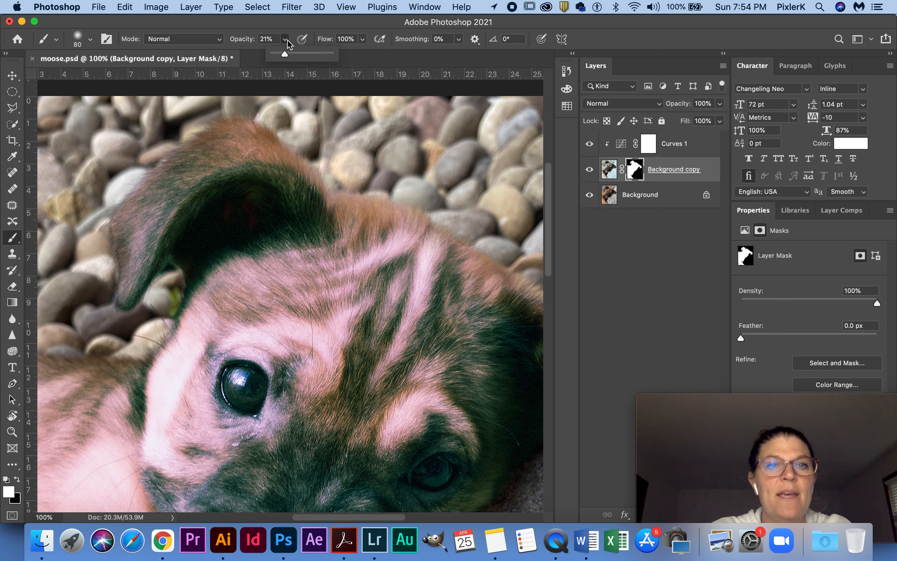
{"action": "left_click_drag", "start_coordinate": [285, 56], "coordinate": [334, 56]}
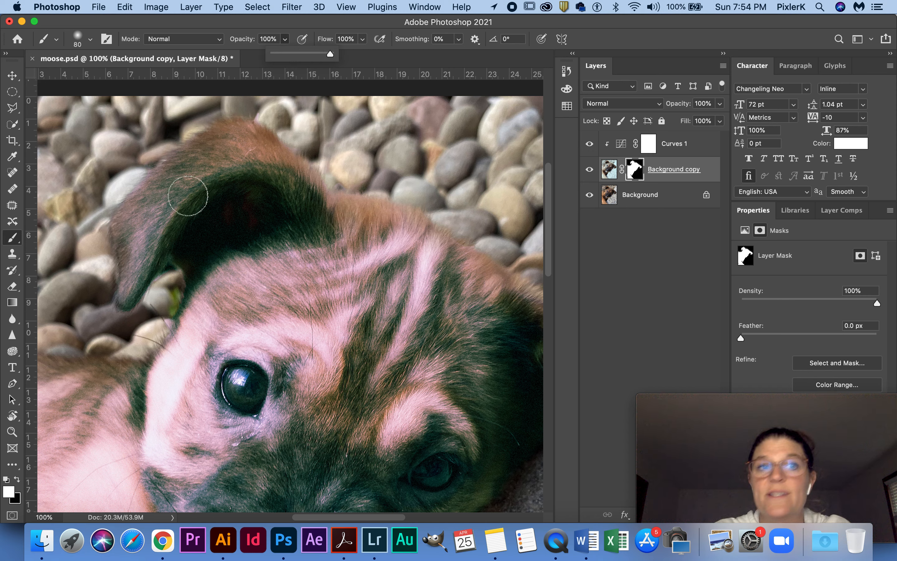
{"action": "mouse_move", "coordinate": [211, 156]}
{"action": "left_mouse_down"}
{"action": "mouse_move", "coordinate": [250, 154]}
{"action": "mouse_move", "coordinate": [282, 173]}
{"action": "mouse_move", "coordinate": [226, 151]}
{"action": "mouse_move", "coordinate": [305, 213]}
{"action": "mouse_move", "coordinate": [352, 231]}
{"action": "mouse_move", "coordinate": [343, 221]}
{"action": "mouse_move", "coordinate": [372, 221]}
{"action": "left_mouse_up"}
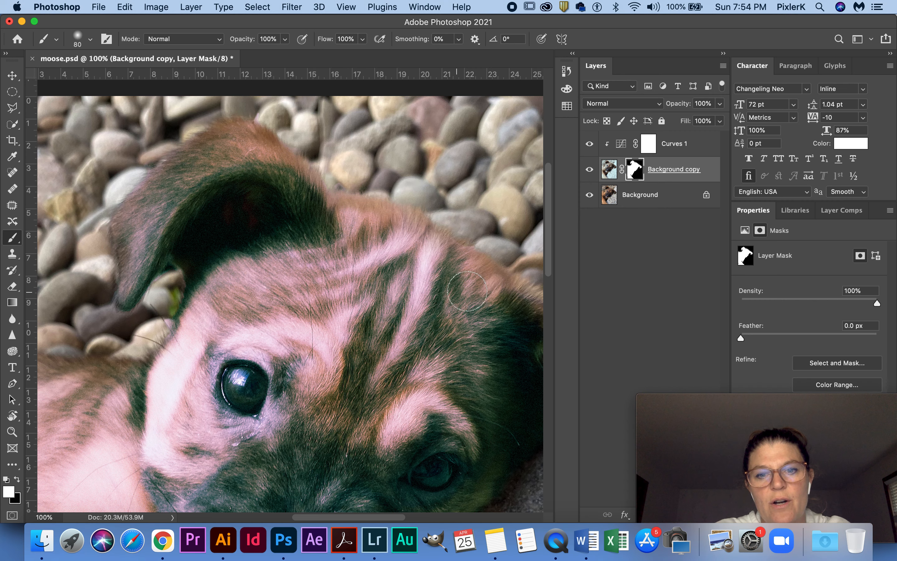
Step: Paint white on the mask to restore the effect on the ear lying against the concrete
{"action": "scroll", "coordinate": [440, 315], "scroll_direction": "down", "scroll_amount": 5}
{"action": "scroll", "coordinate": [440, 315], "scroll_direction": "right", "scroll_amount": 8}
{"action": "scroll", "coordinate": [439, 316], "scroll_direction": "right", "scroll_amount": 2}
{"action": "left_click_drag", "start_coordinate": [415, 306], "coordinate": [423, 294]}
{"action": "scroll", "coordinate": [422, 294], "scroll_direction": "left", "scroll_amount": 8}
{"action": "scroll", "coordinate": [423, 294], "scroll_direction": "left", "scroll_amount": 15}
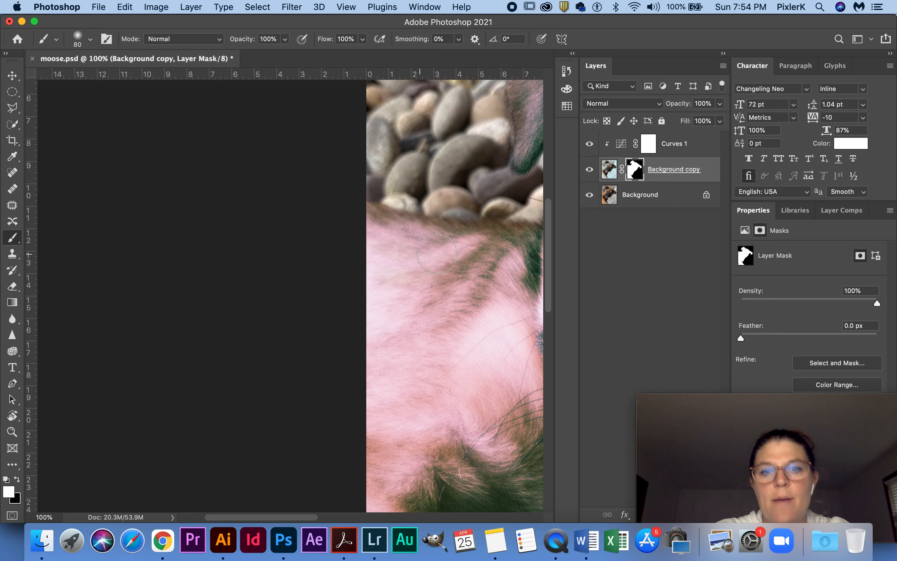
Step: Set the brush opacity to 49% and paint white on the mask over the top of the head and folded ear
{"action": "scroll", "coordinate": [426, 259], "scroll_direction": "right", "scroll_amount": 12}
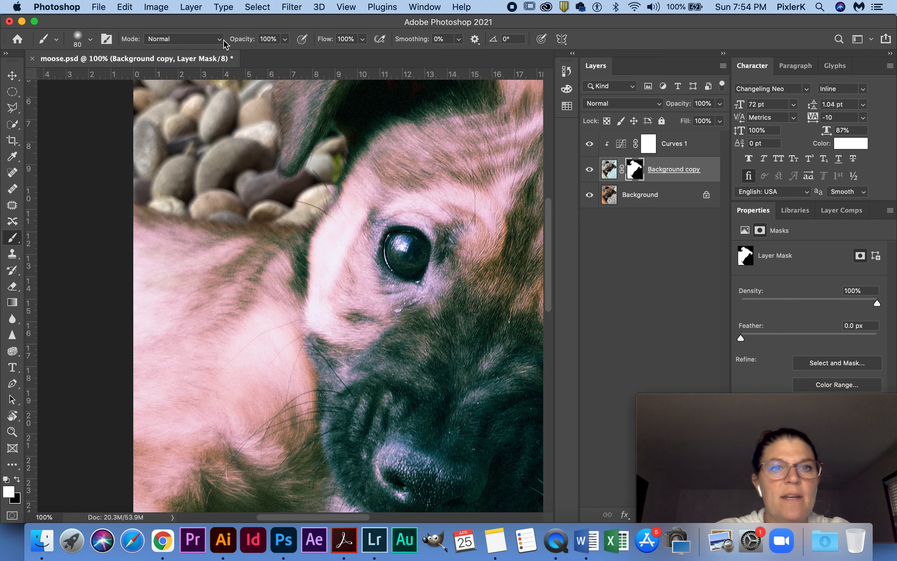
{"action": "left_click", "coordinate": [284, 39]}
{"action": "left_click_drag", "start_coordinate": [288, 53], "coordinate": [256, 54]}
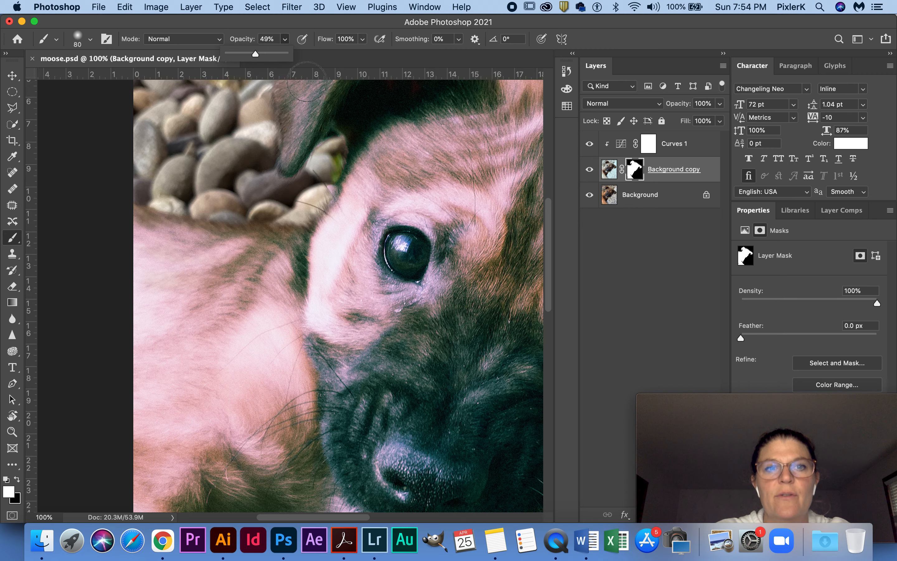
{"action": "scroll", "coordinate": [301, 148], "scroll_direction": "up", "scroll_amount": 10}
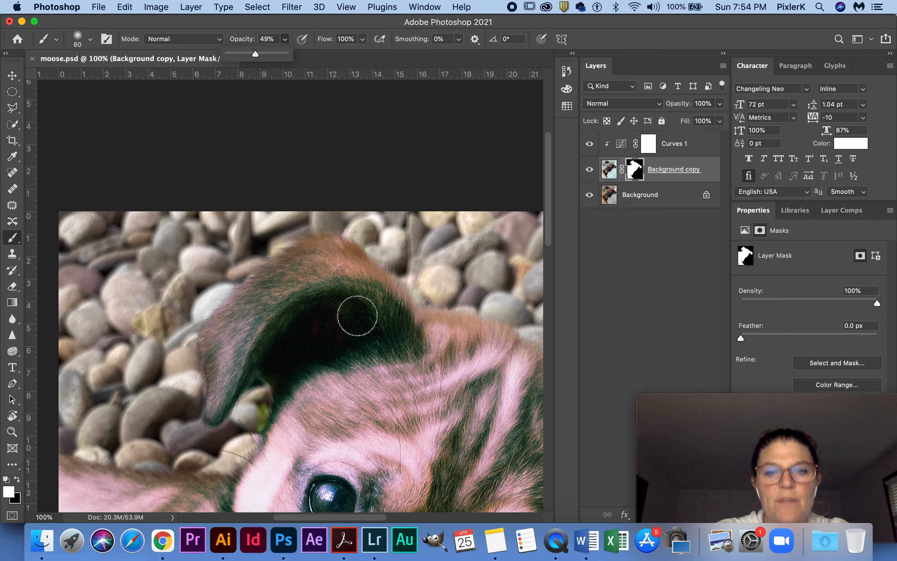
{"action": "left_click", "coordinate": [443, 329]}
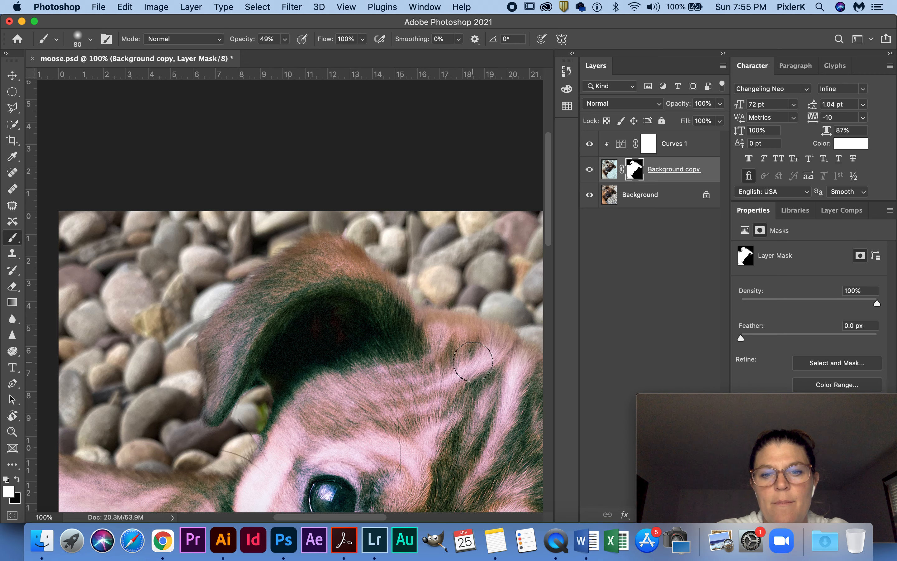
{"action": "scroll", "coordinate": [460, 330], "scroll_direction": "right", "scroll_amount": 6}
{"action": "scroll", "coordinate": [460, 330], "scroll_direction": "down", "scroll_amount": 3}
{"action": "mouse_move", "coordinate": [175, 238]}
{"action": "left_mouse_down"}
{"action": "mouse_move", "coordinate": [179, 201]}
{"action": "mouse_move", "coordinate": [127, 245]}
{"action": "mouse_move", "coordinate": [111, 226]}
{"action": "left_mouse_up"}
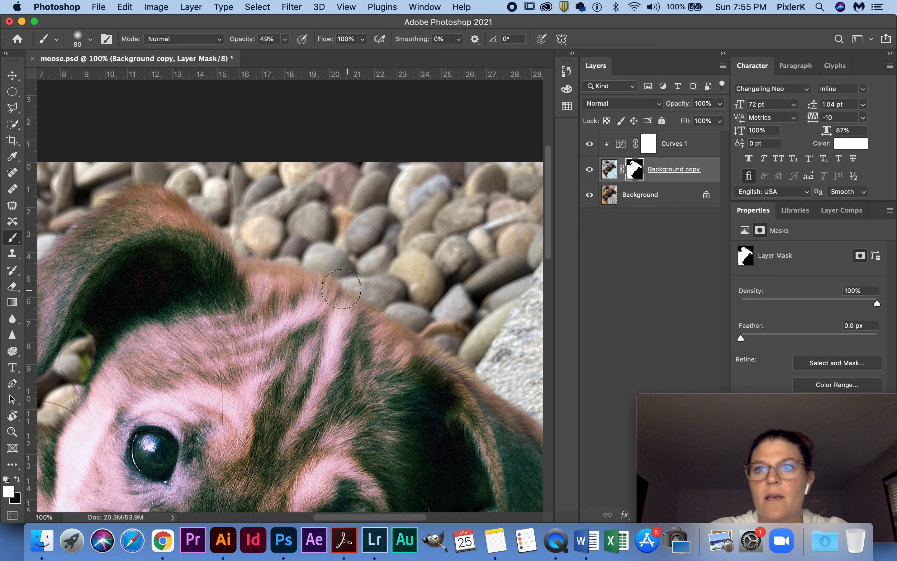
Step: Inspect the mask edges around the face and ear, and zoom out to 50% to review the whole puppy
{"action": "scroll", "coordinate": [410, 352], "scroll_direction": "down", "scroll_amount": 5}
{"action": "scroll", "coordinate": [409, 352], "scroll_direction": "right", "scroll_amount": 2}
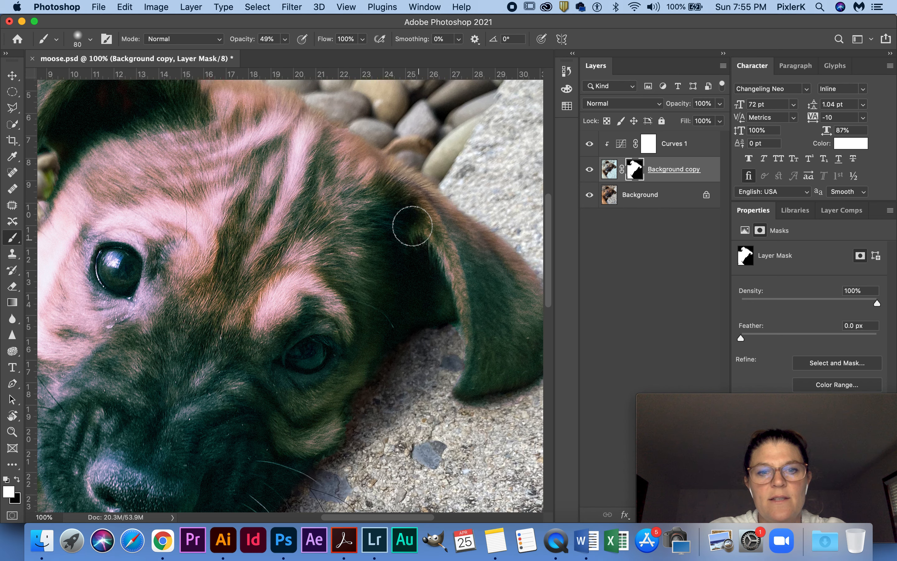
{"action": "scroll", "coordinate": [415, 222], "scroll_direction": "down", "scroll_amount": 5}
{"action": "scroll", "coordinate": [416, 222], "scroll_direction": "left", "scroll_amount": 6}
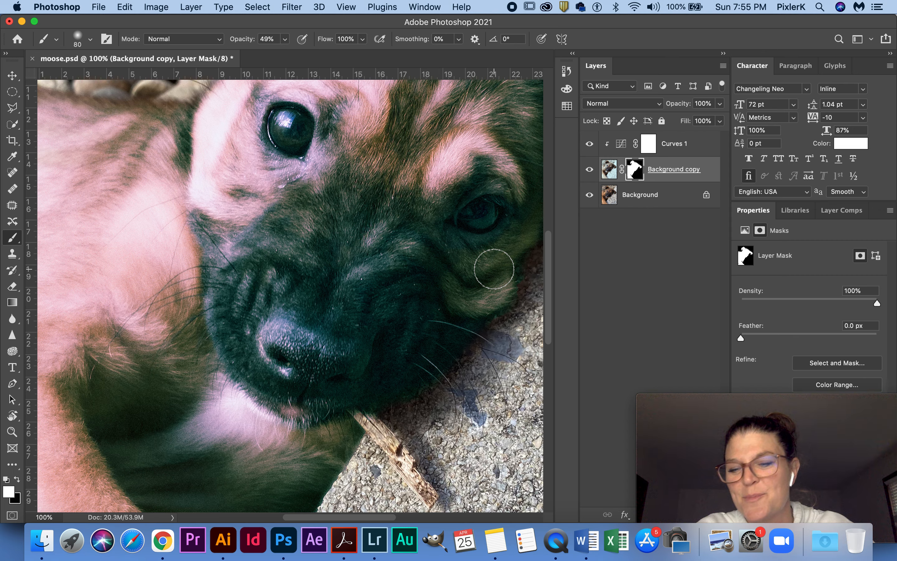
{"action": "key", "text": "super+minus"}
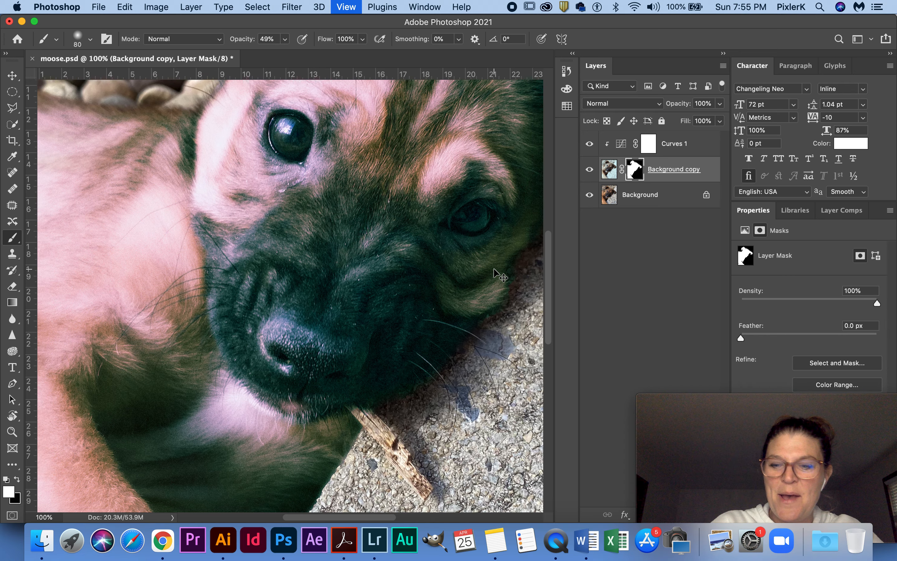
{"action": "key", "text": "super+minus"}
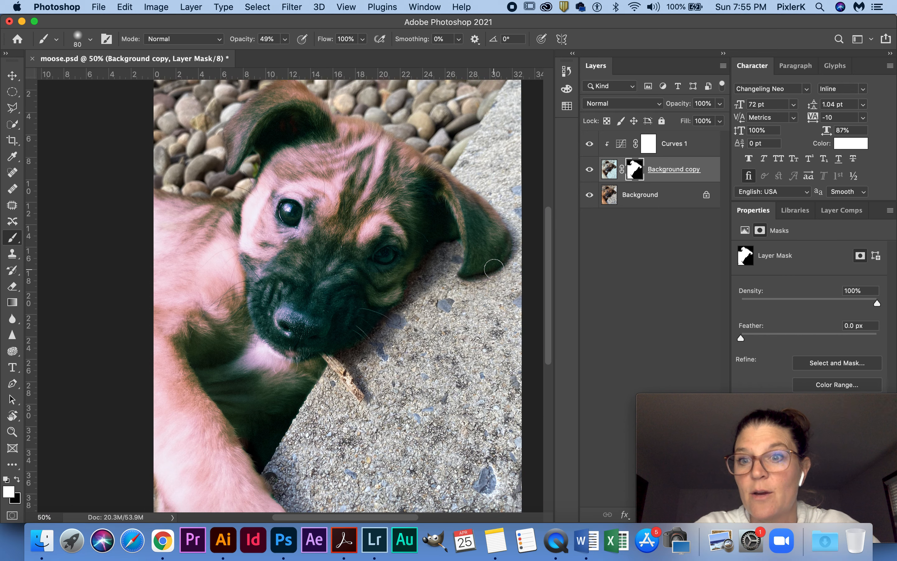